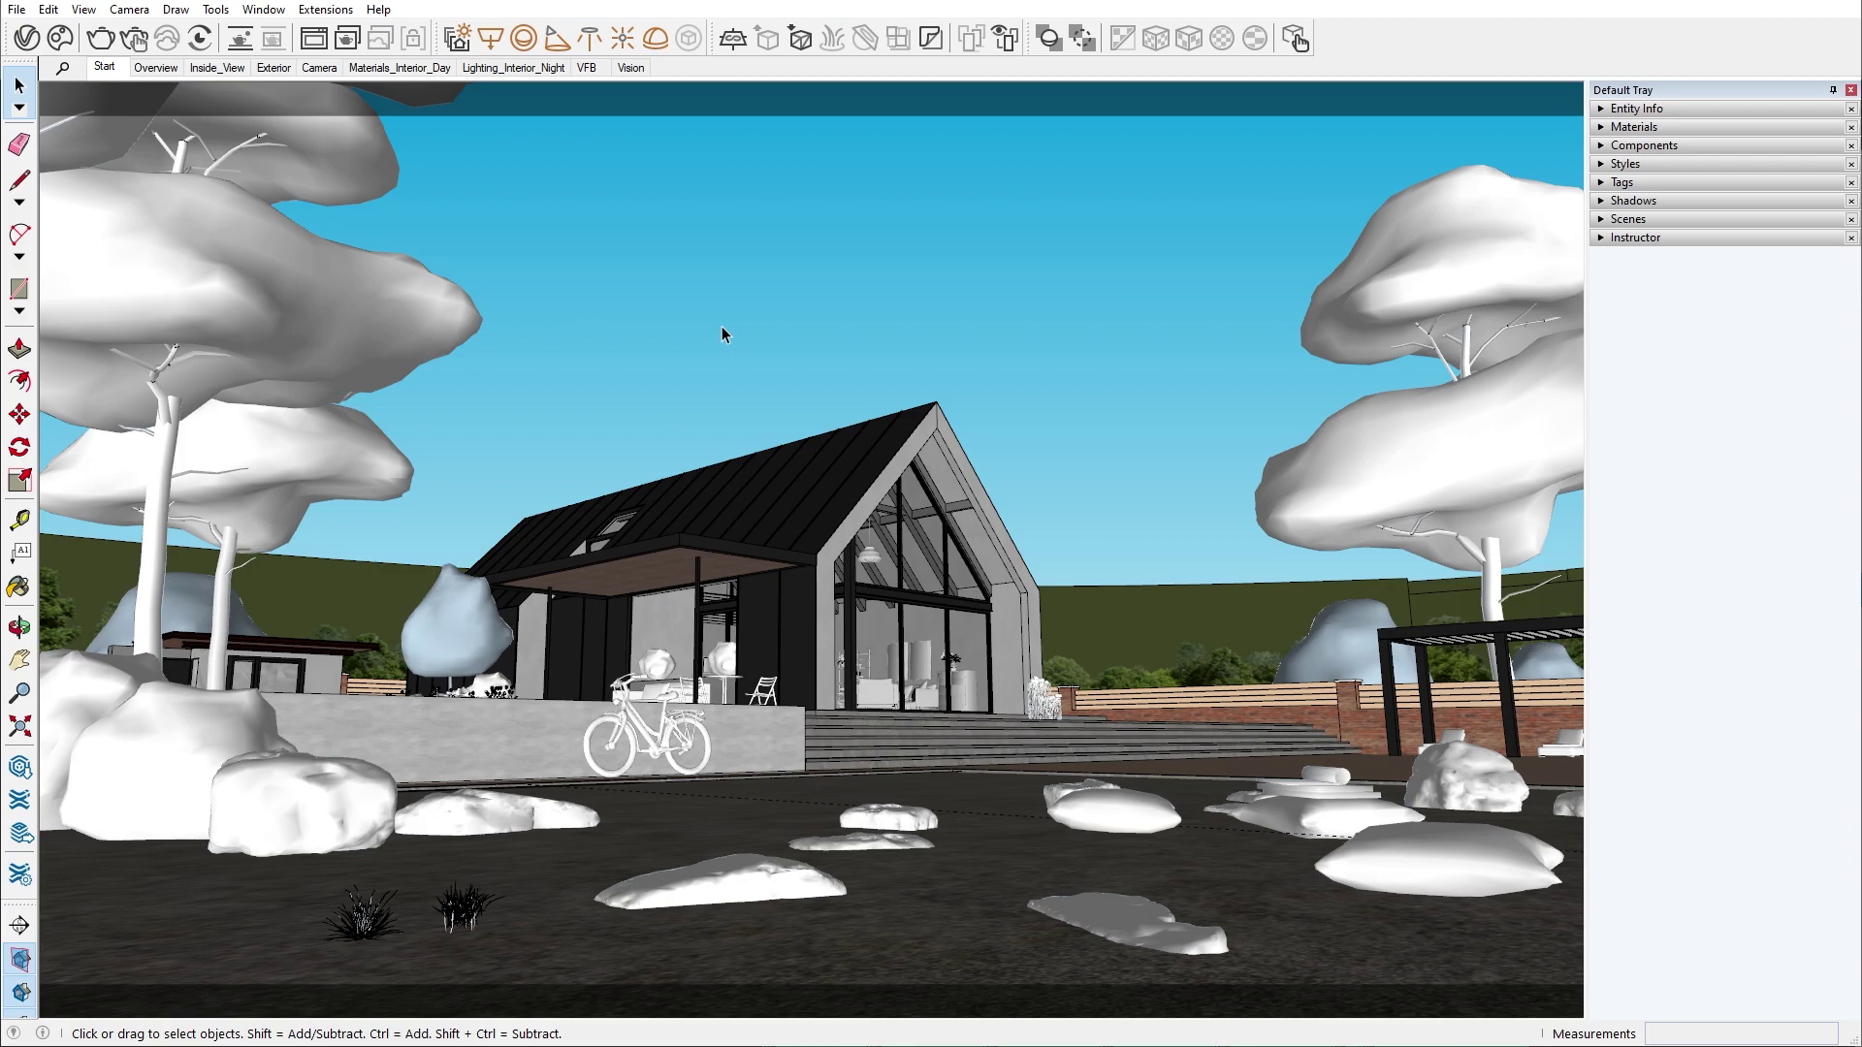
- Set V-Ray Light Gen to exterior sun and sky, raising altitude variations from 3 to 5
click(458, 40)
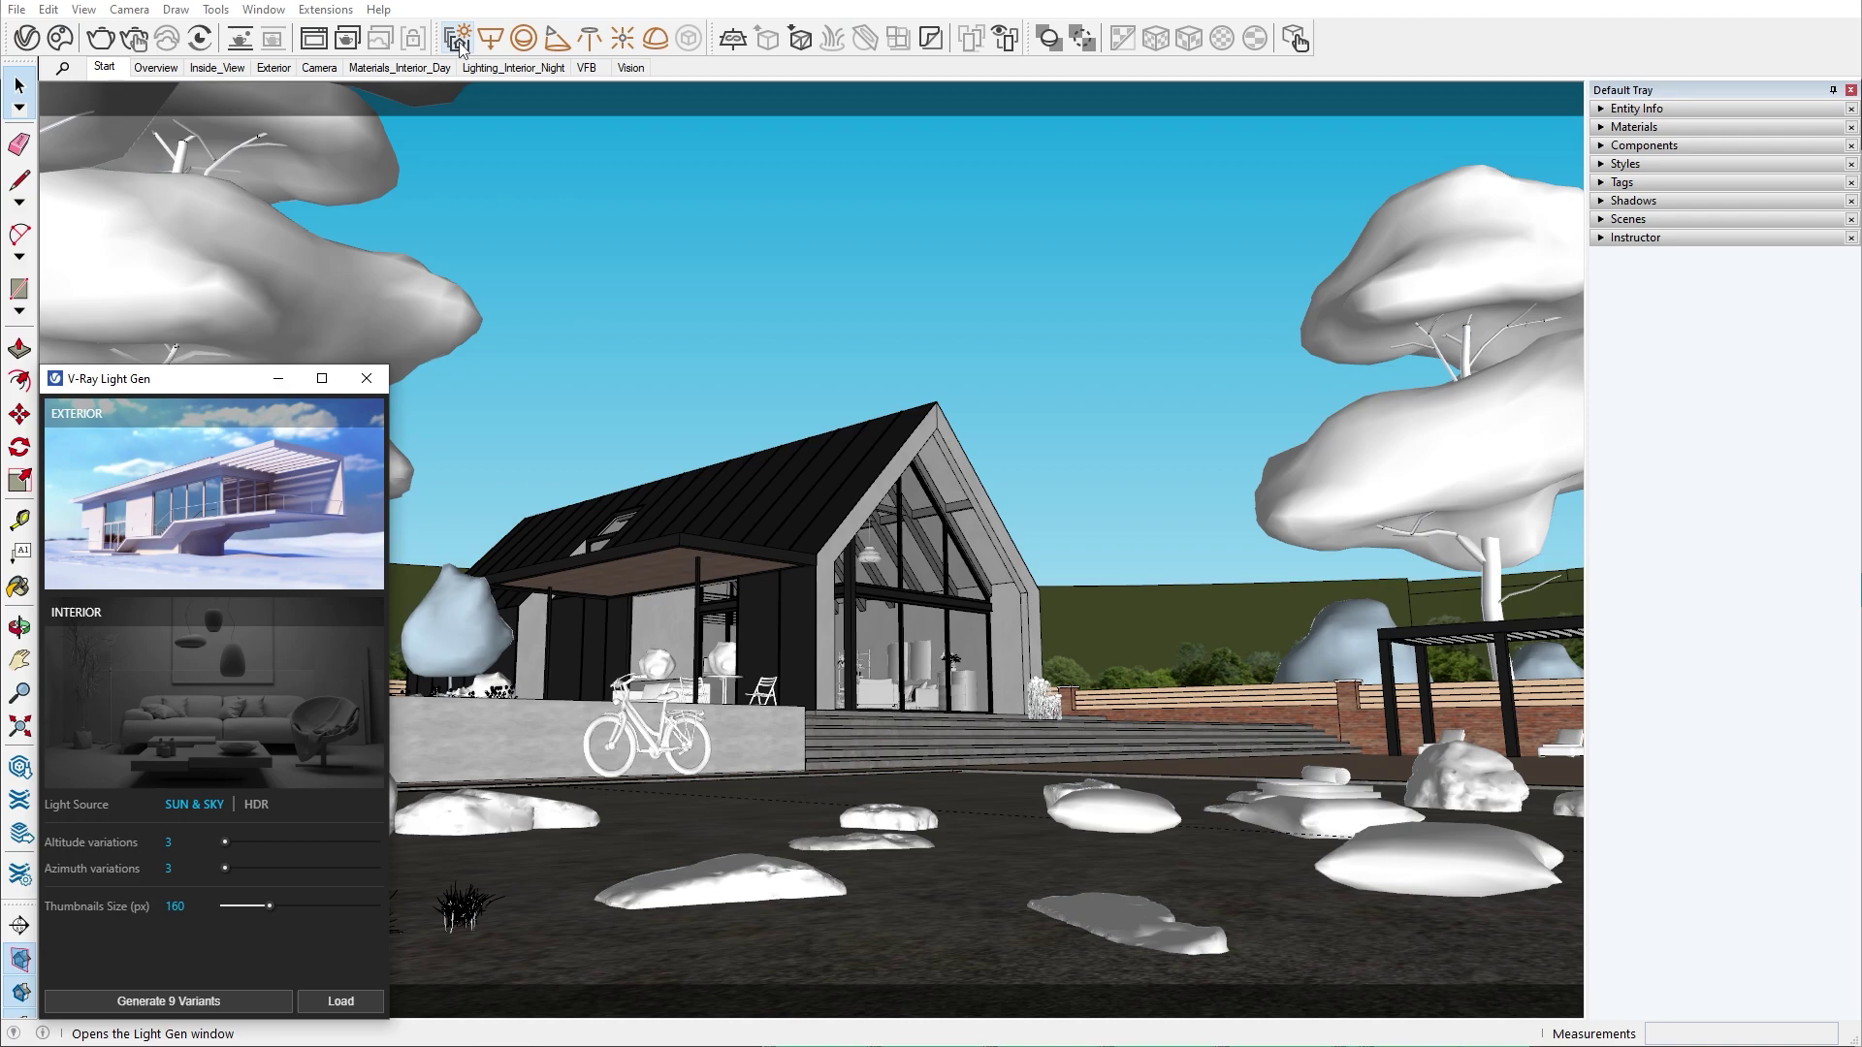
click(295, 669)
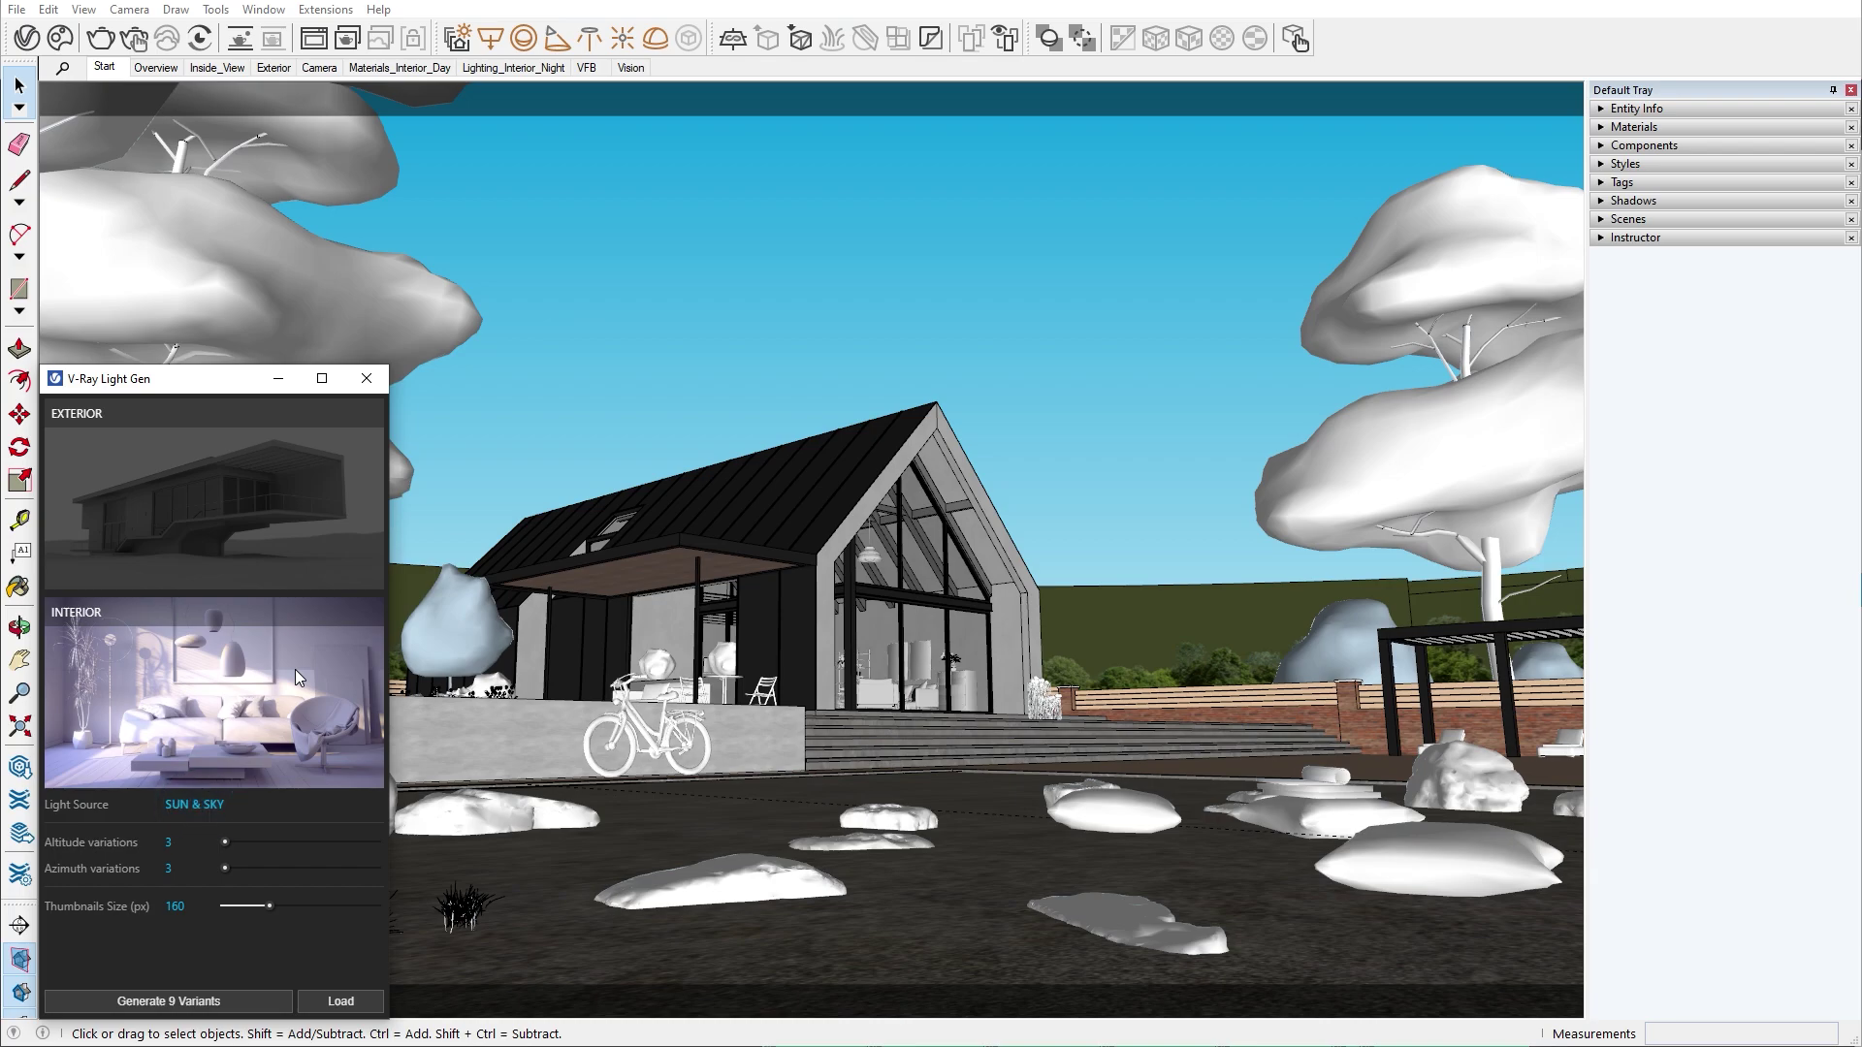
click(300, 522)
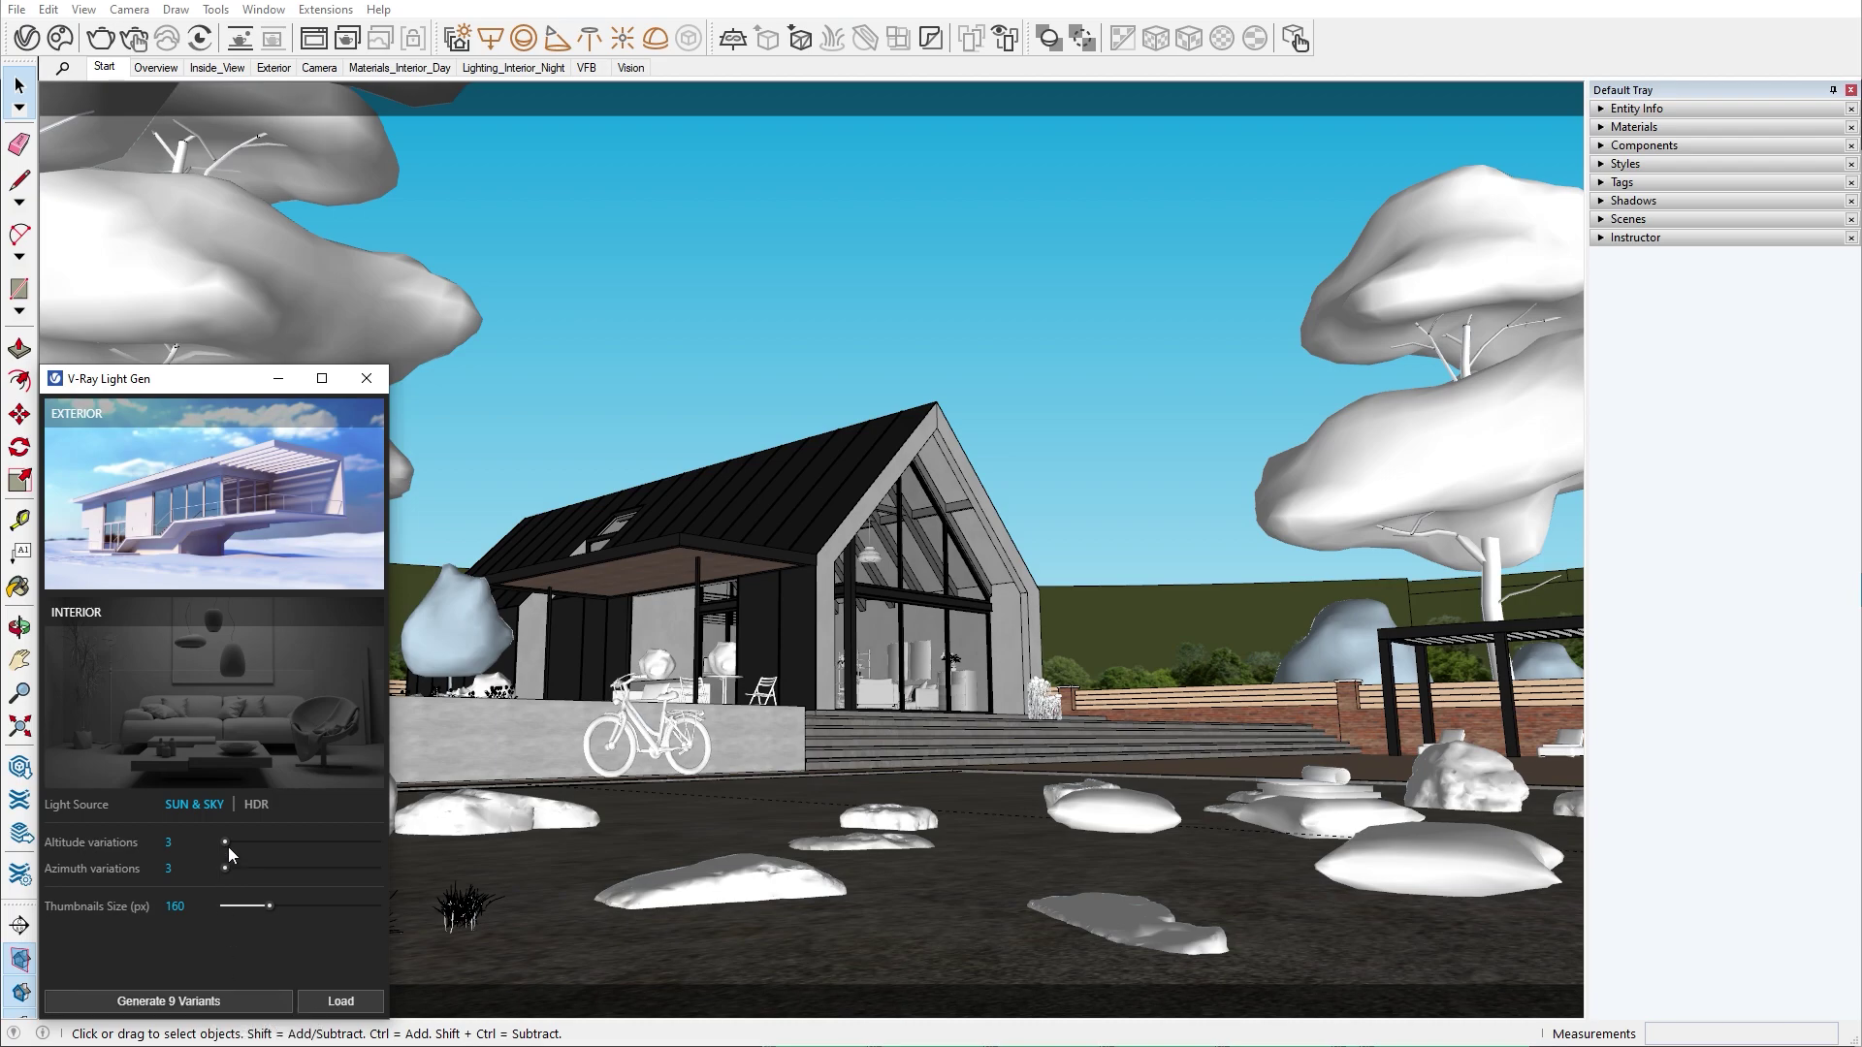
drag(226, 843, 316, 868)
- Generate the 60 sun-and-sky variants, stop partway, and save them as New_Set
click(223, 997)
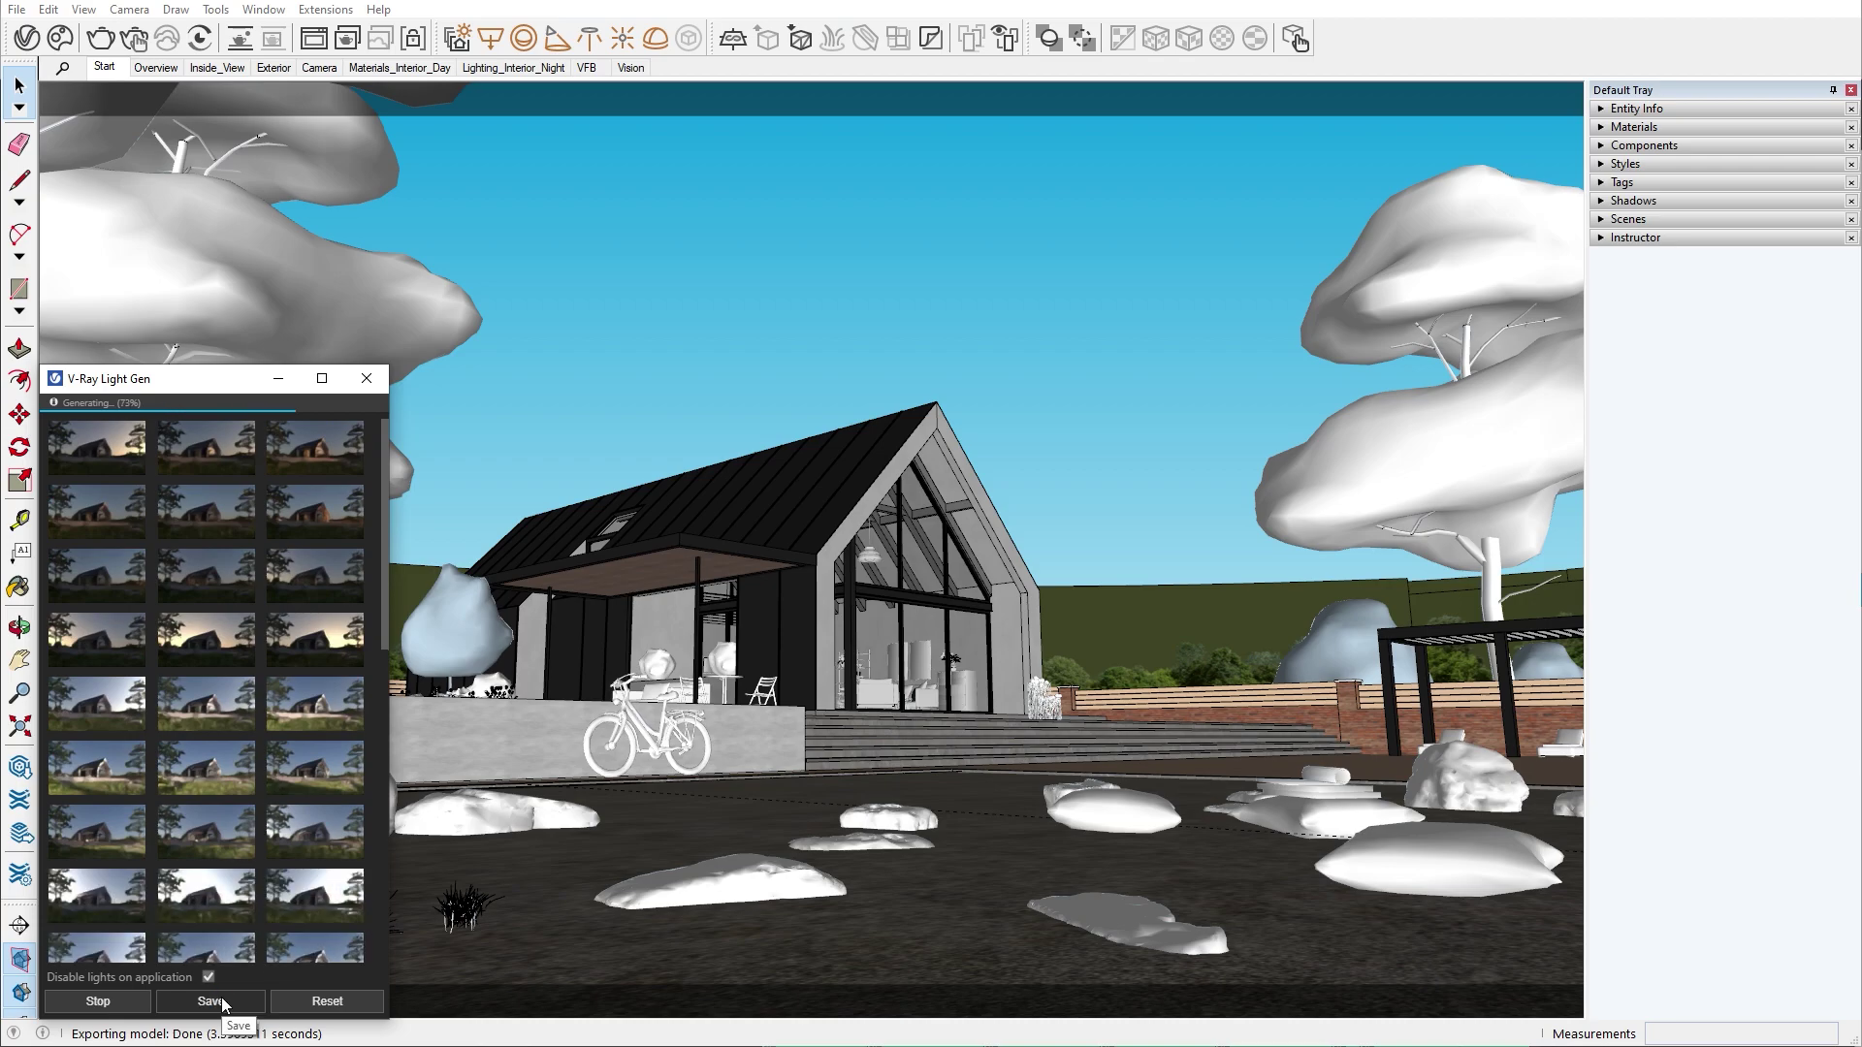
click(107, 1000)
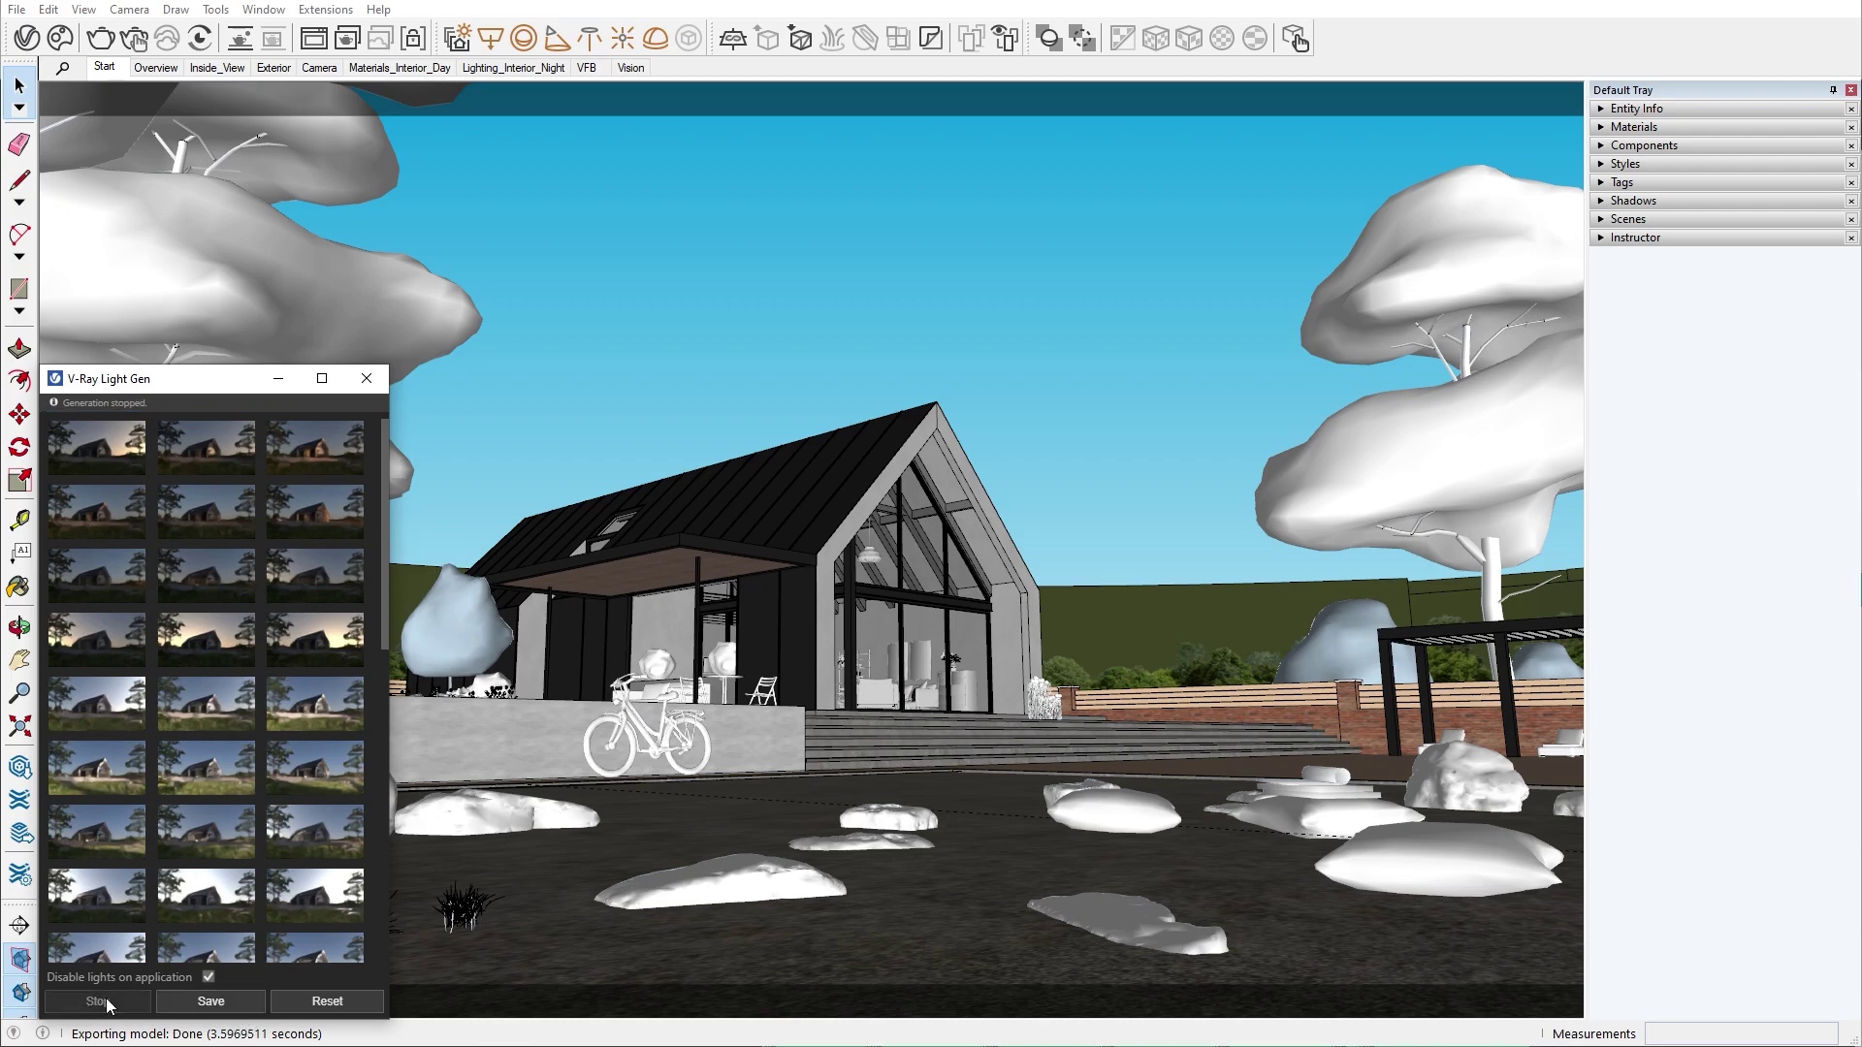
click(221, 1008)
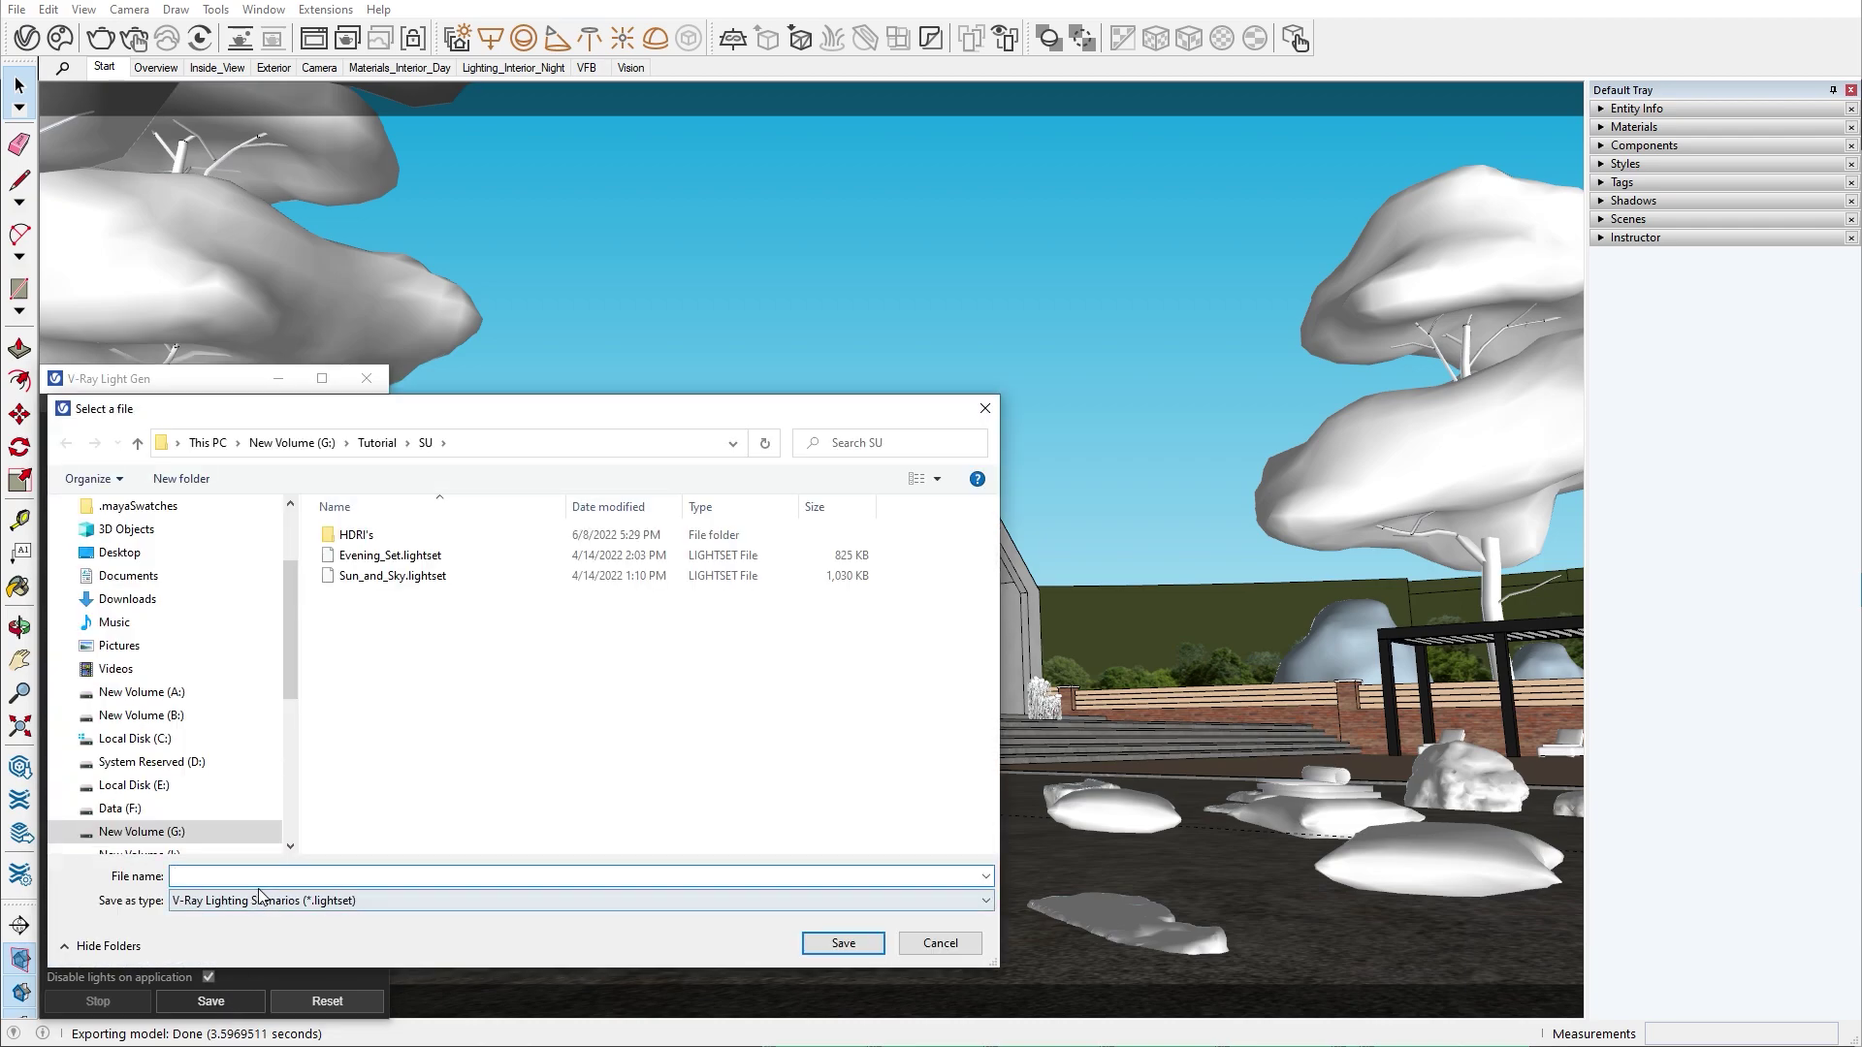
text(New_Set)
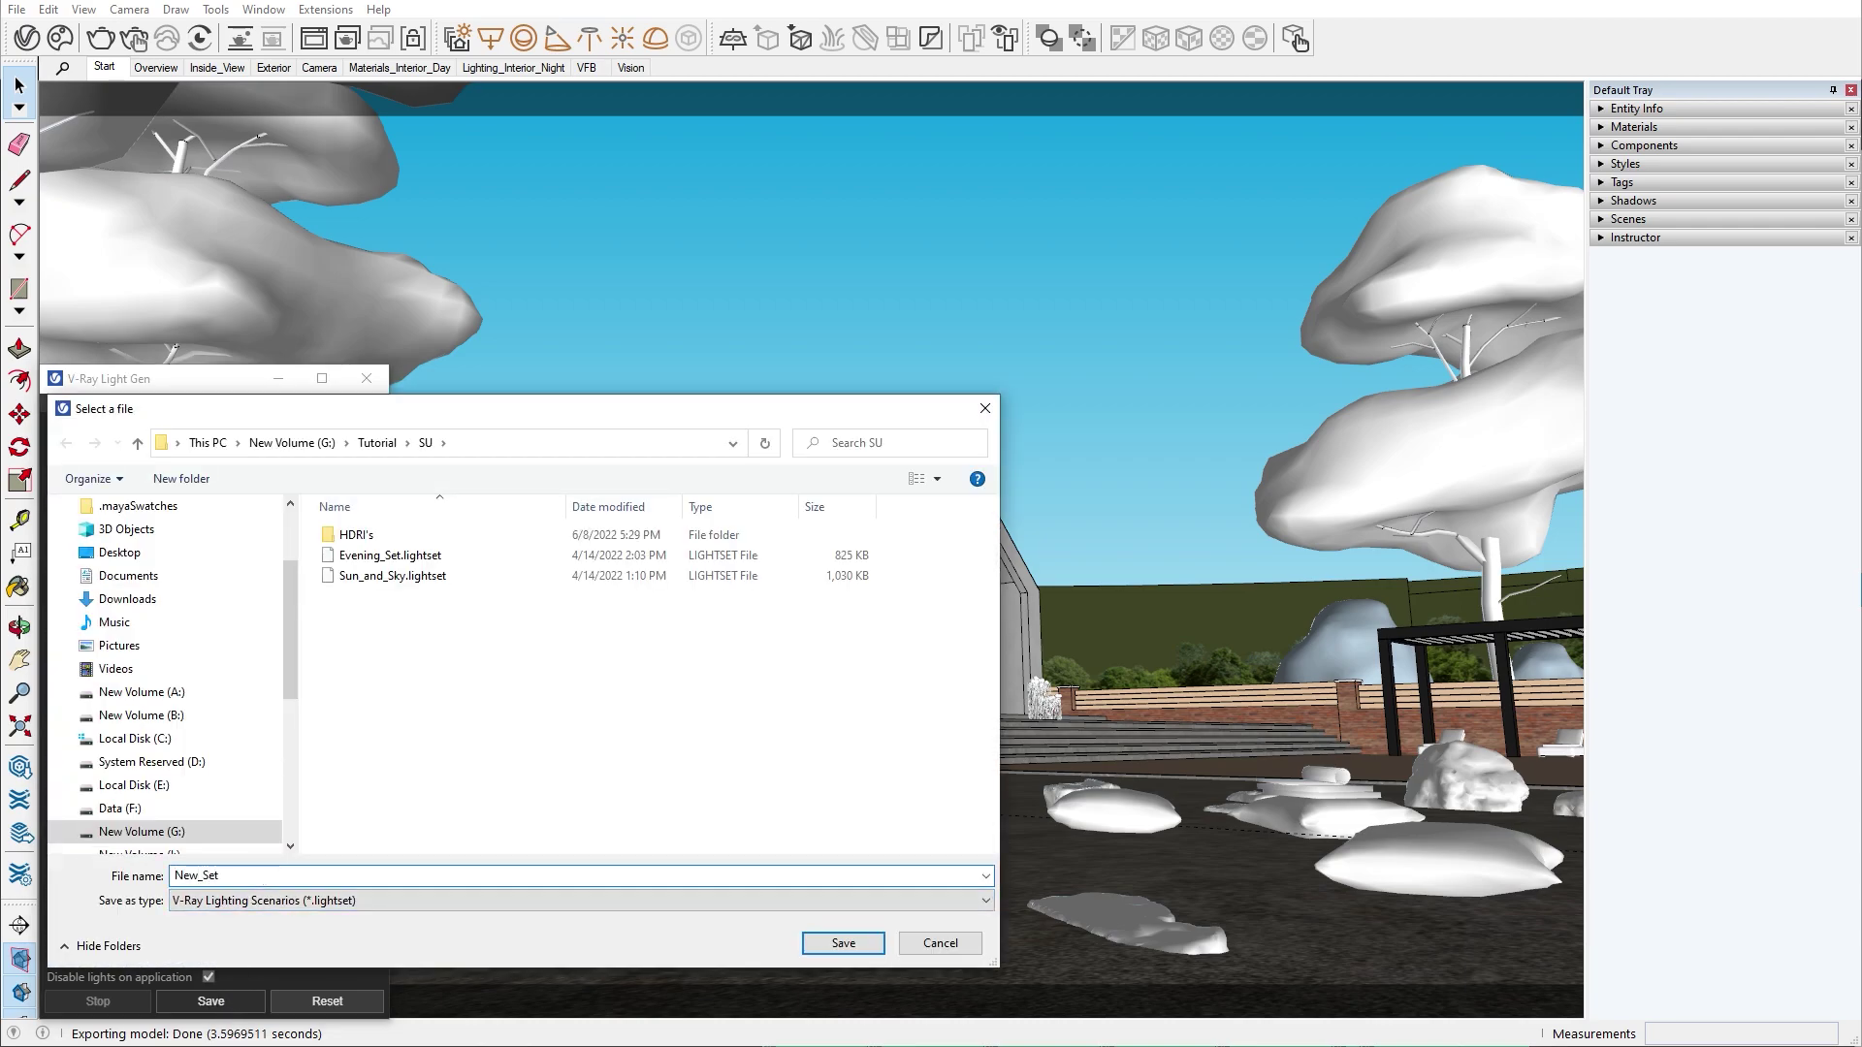
key(Return)
- Reset Light Gen and load the Sun_and_Sky.lightset lighting set
click(323, 1004)
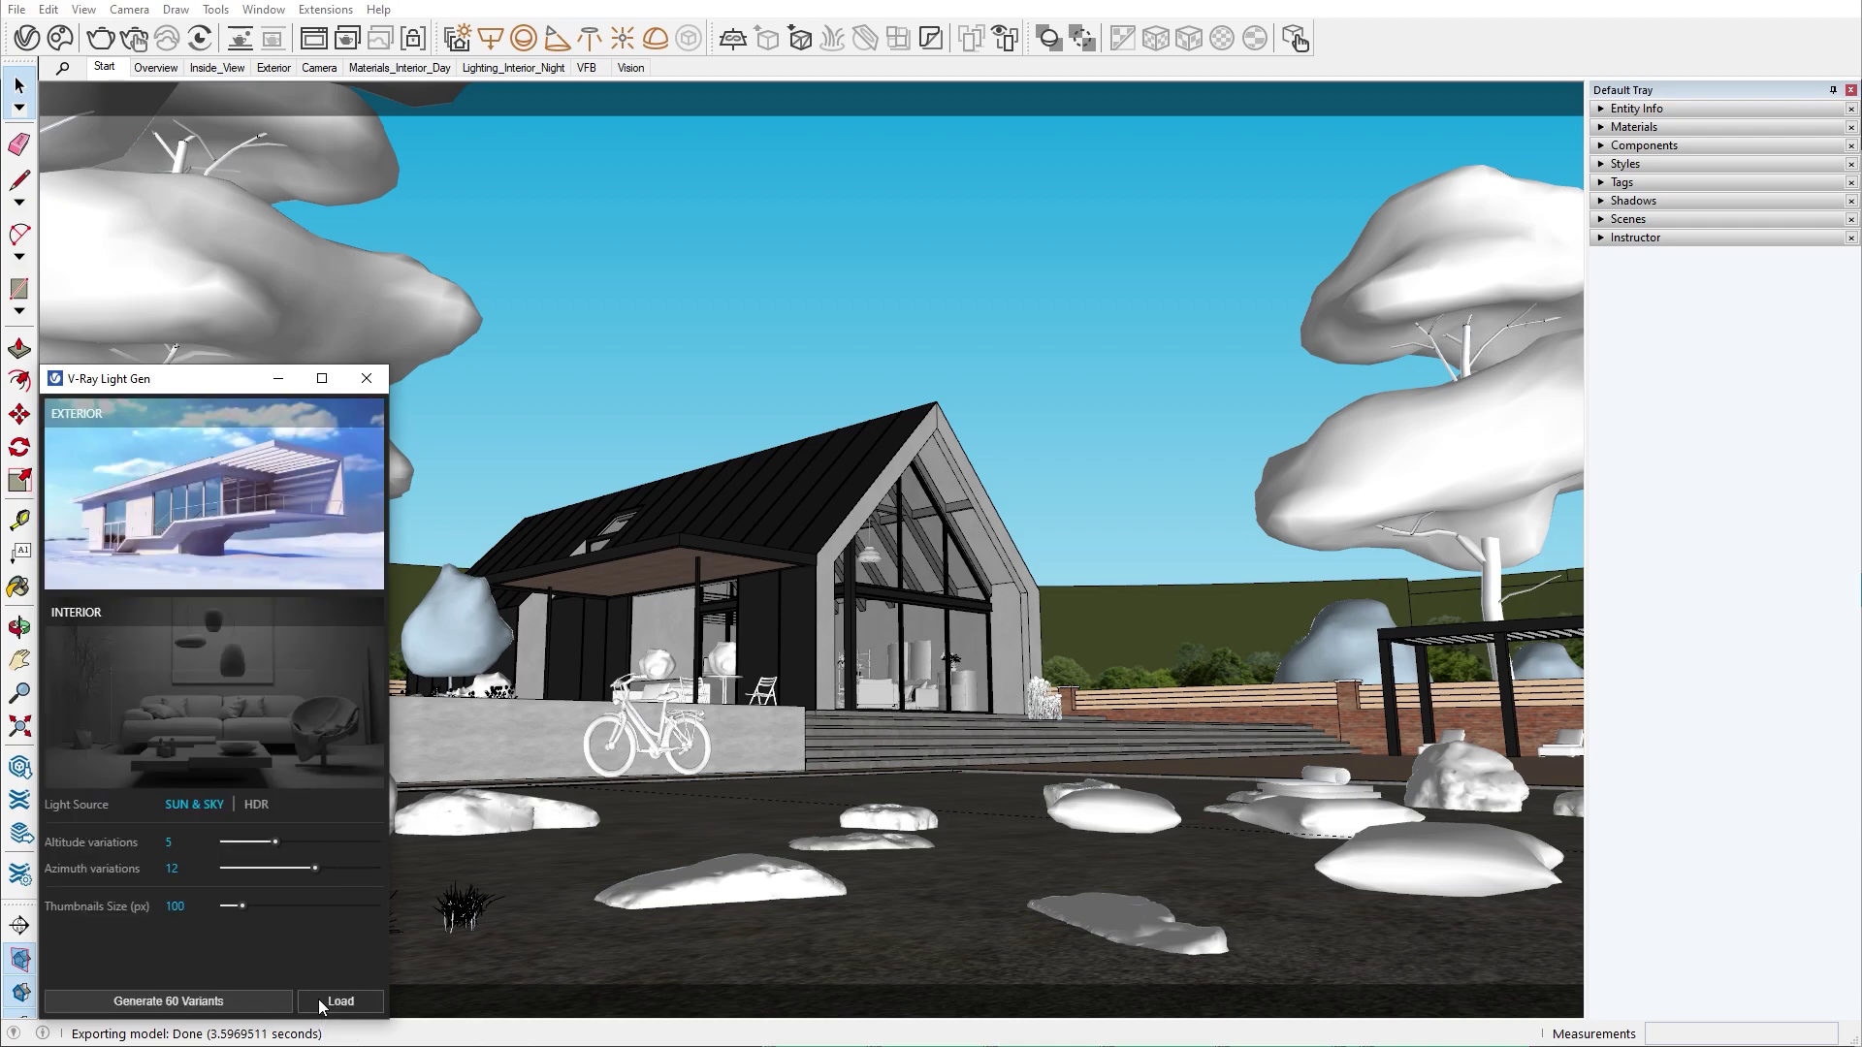
click(335, 1002)
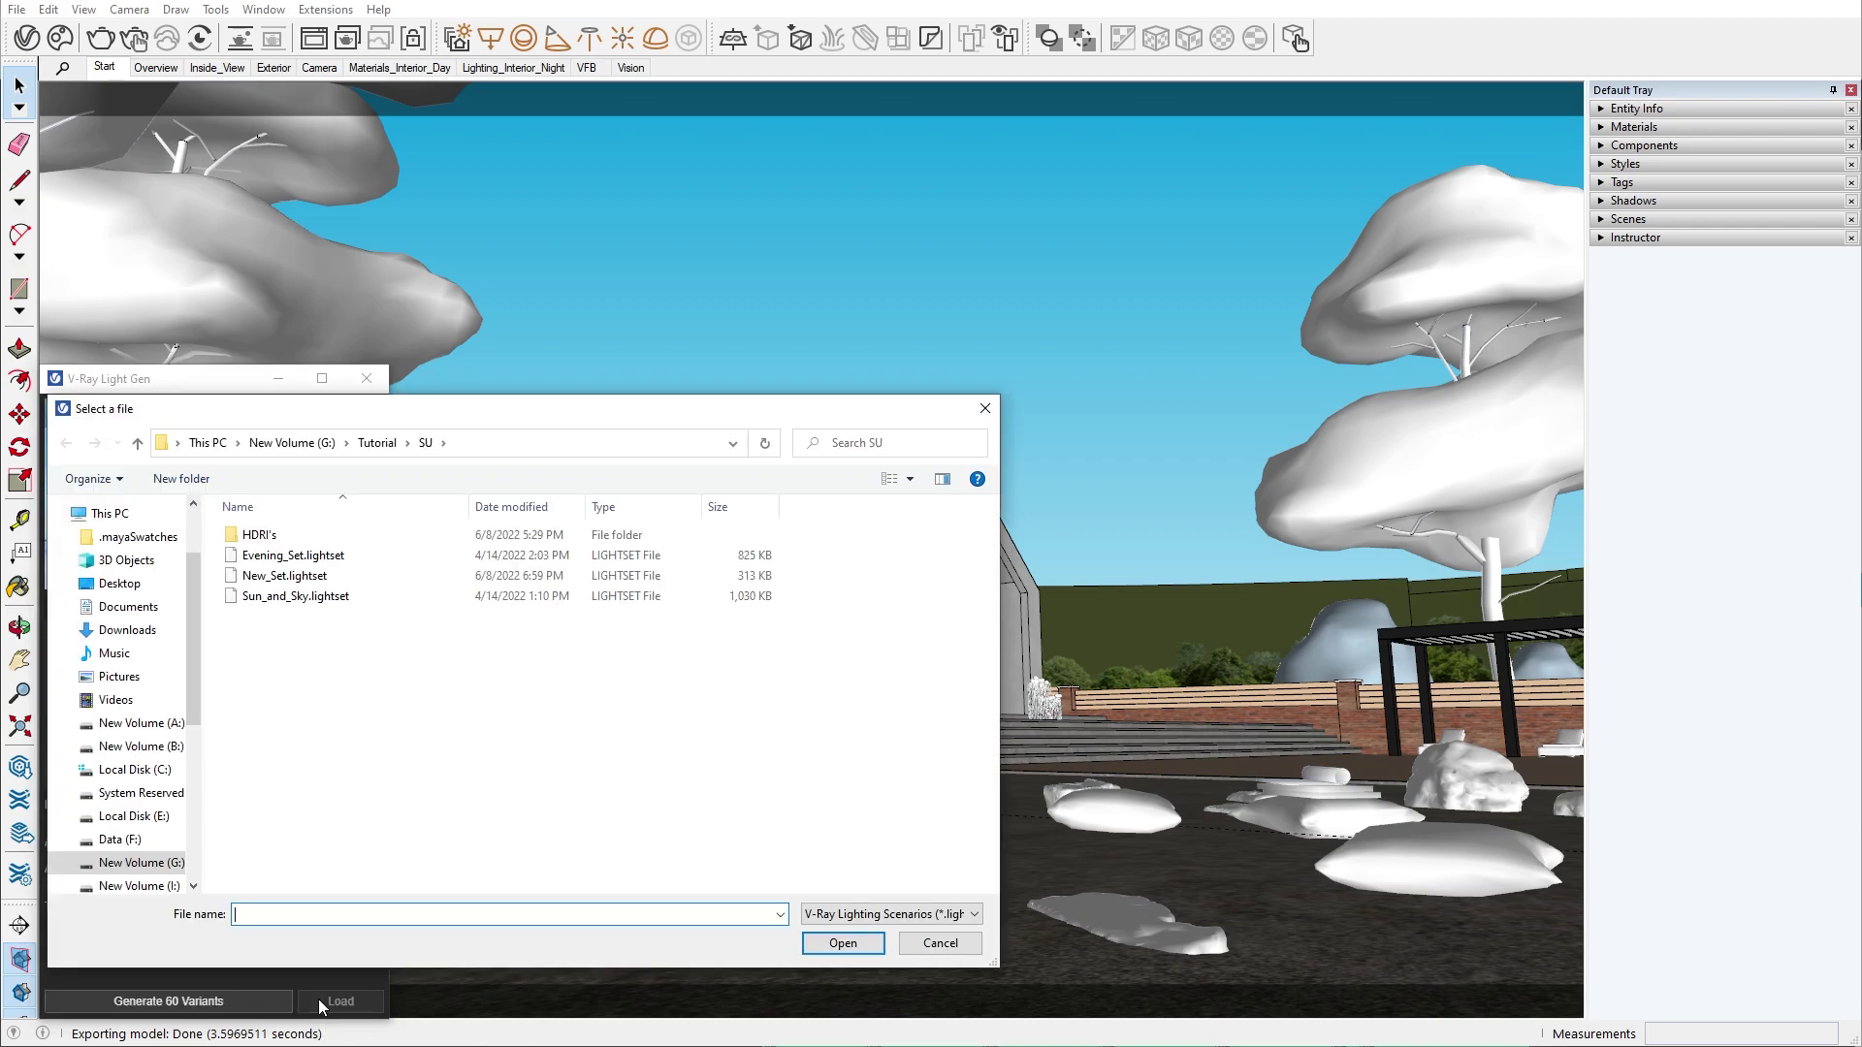
click(284, 598)
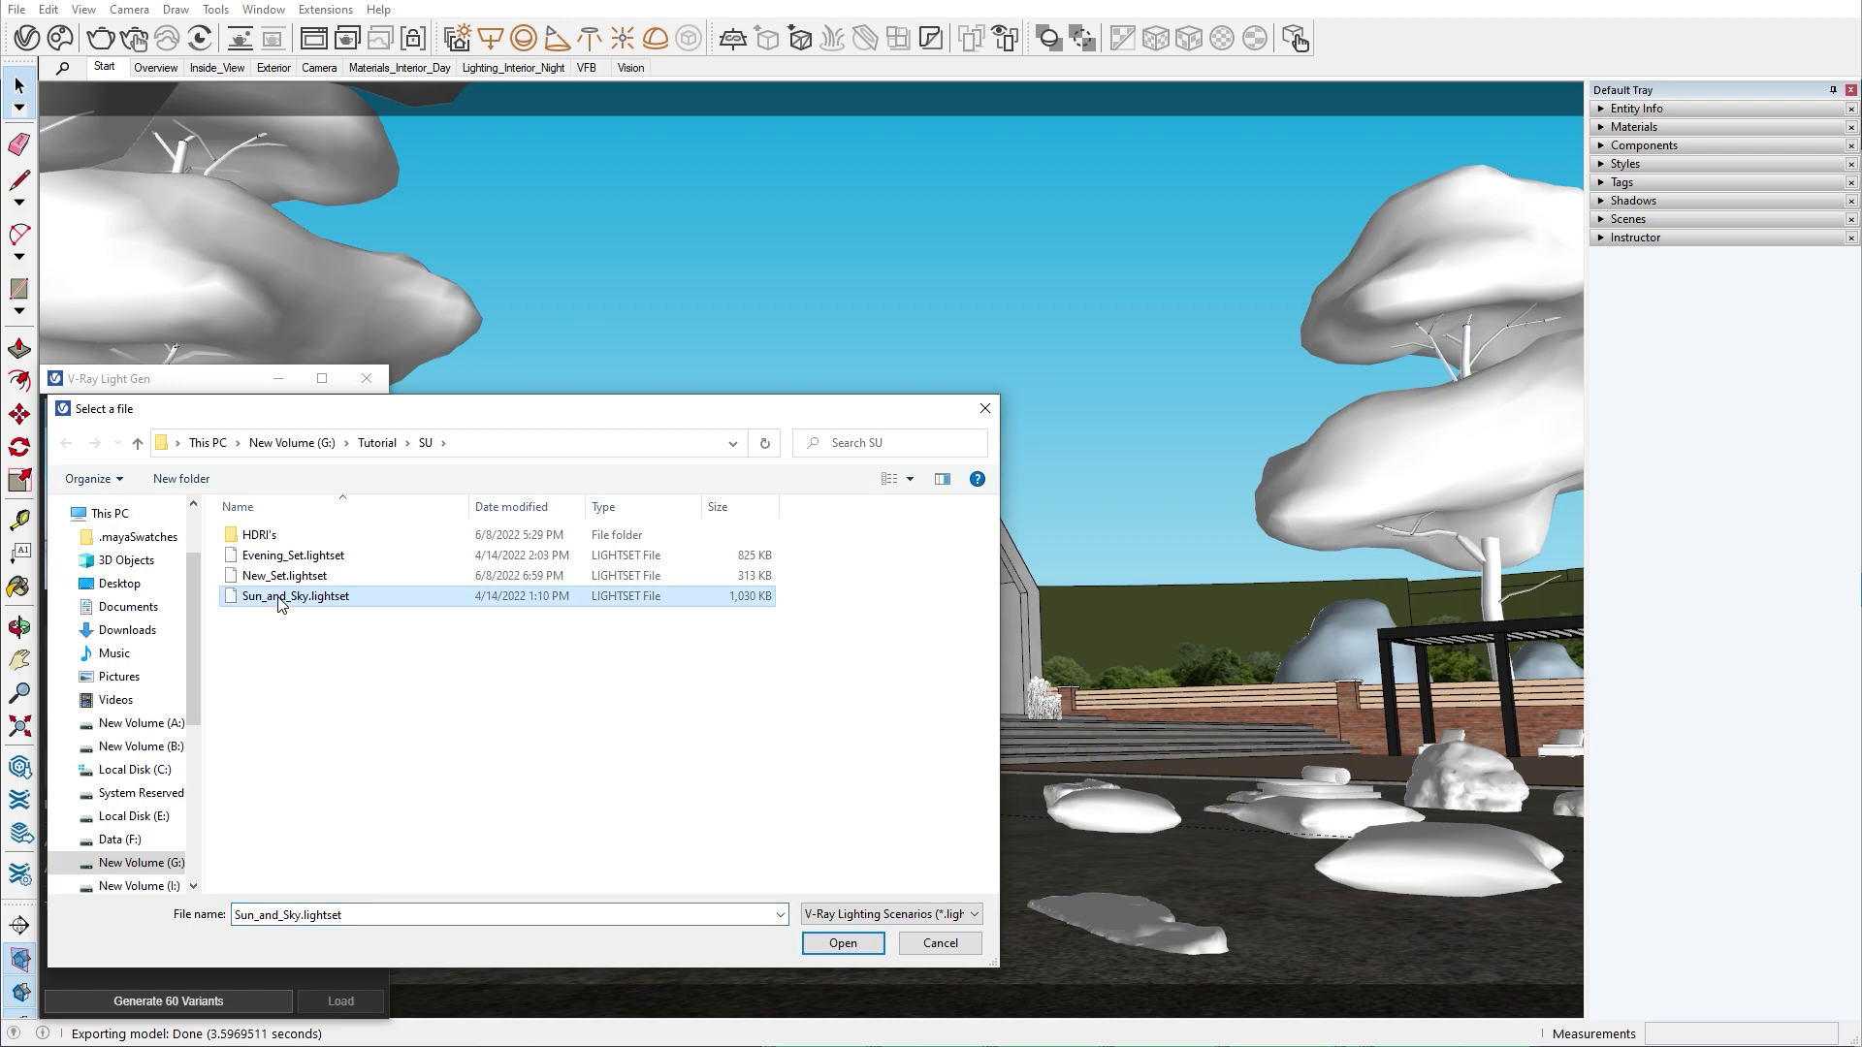
click(842, 943)
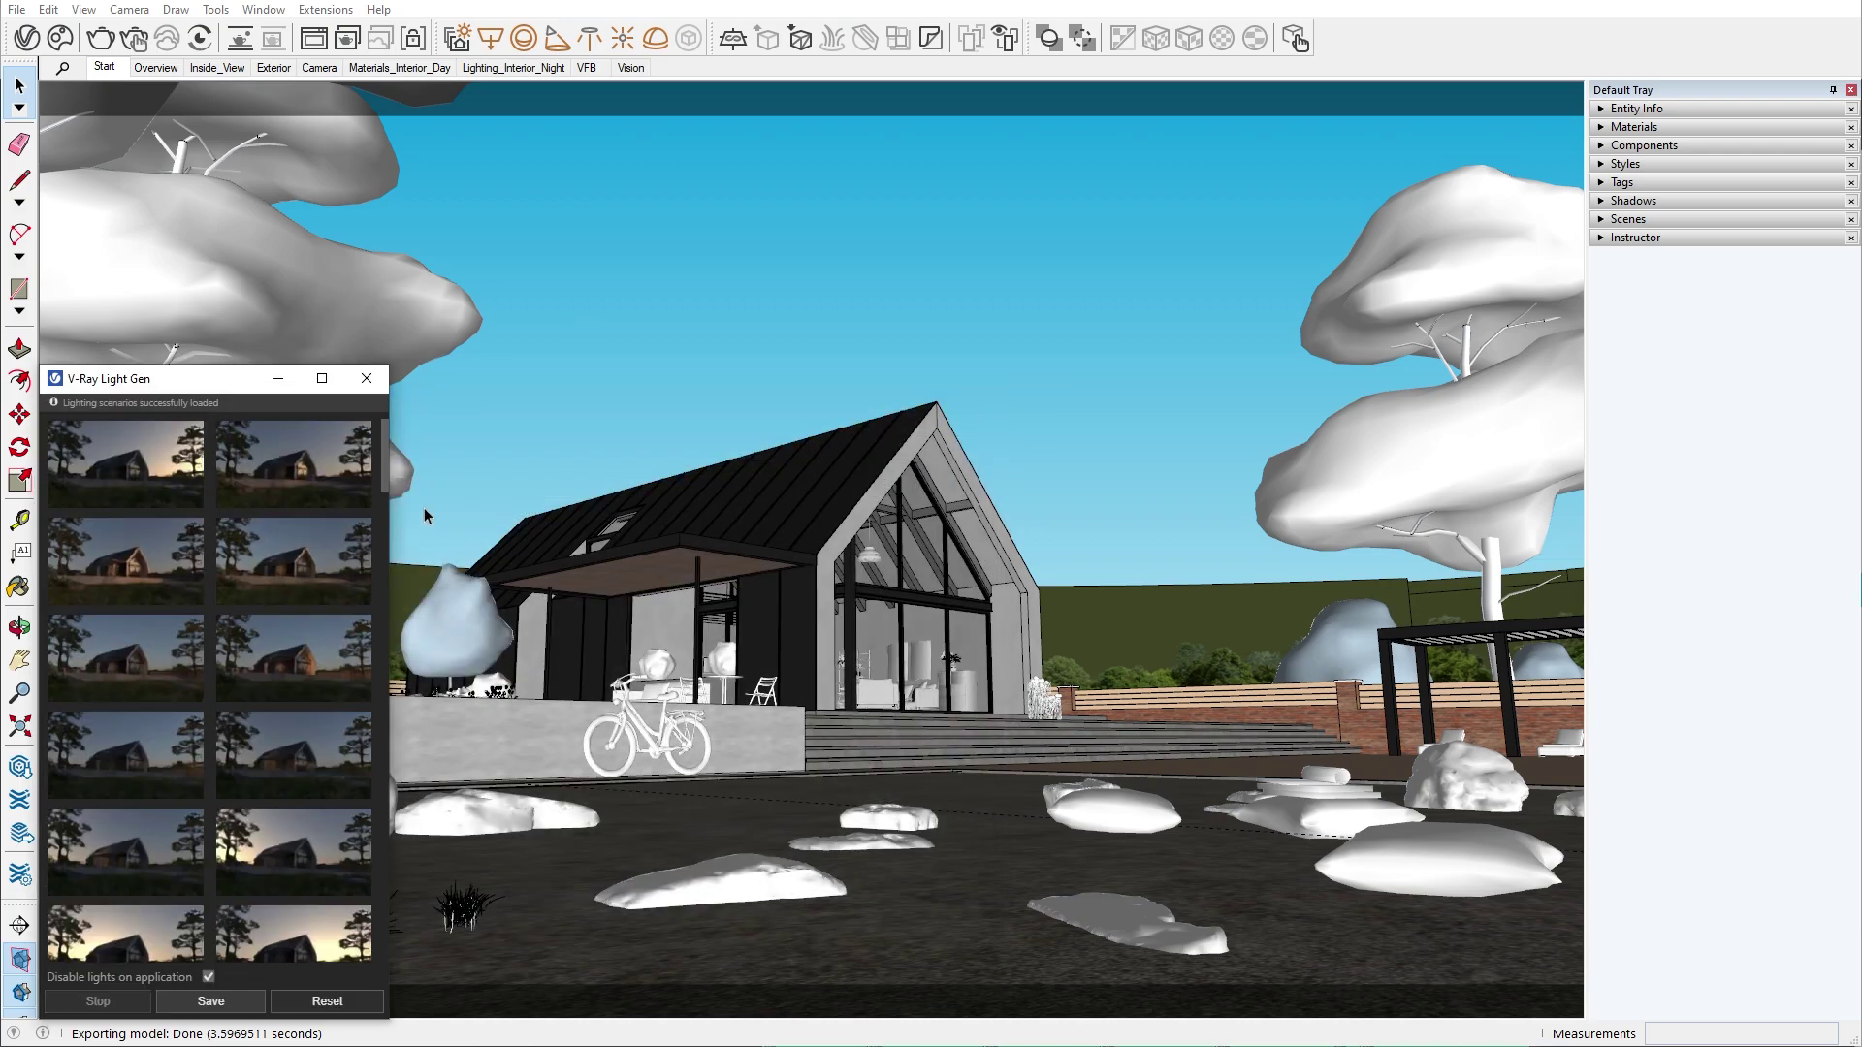
- Enable SunLight custom orientation in the Asset Editor and apply a loaded sun variant
click(18, 41)
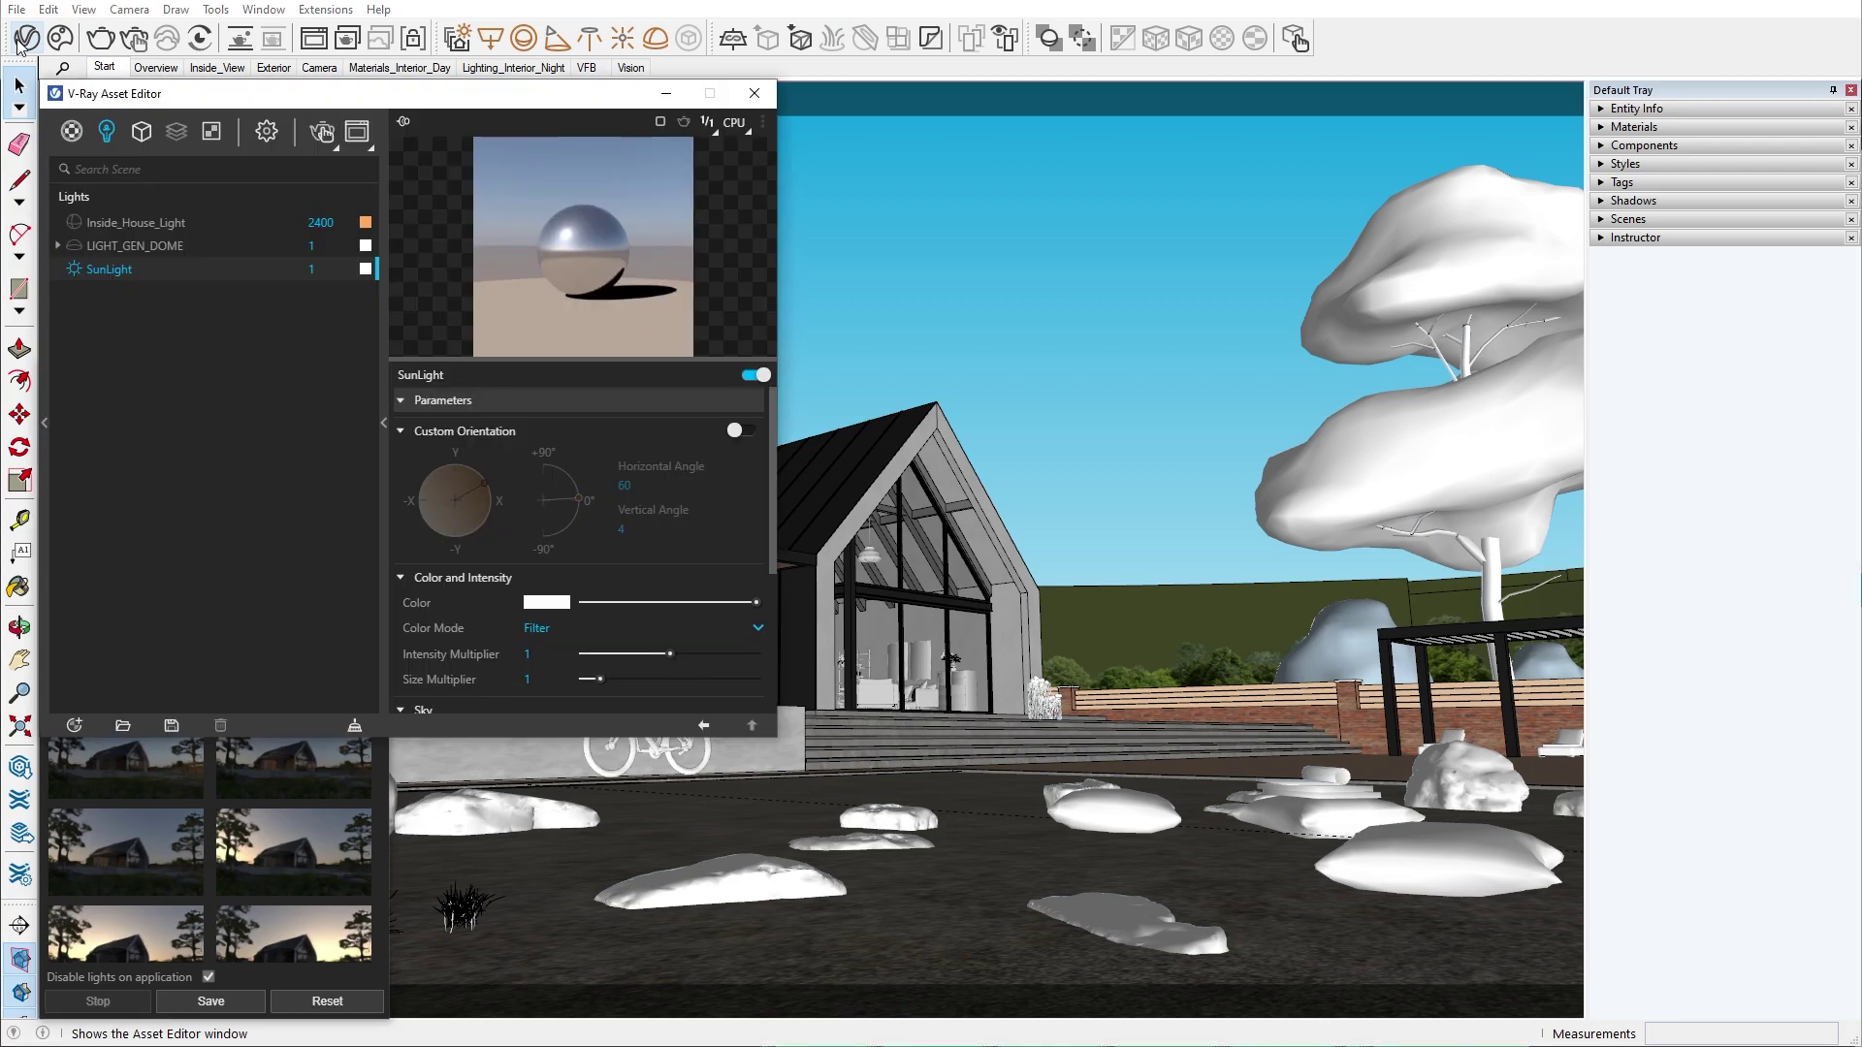
click(747, 431)
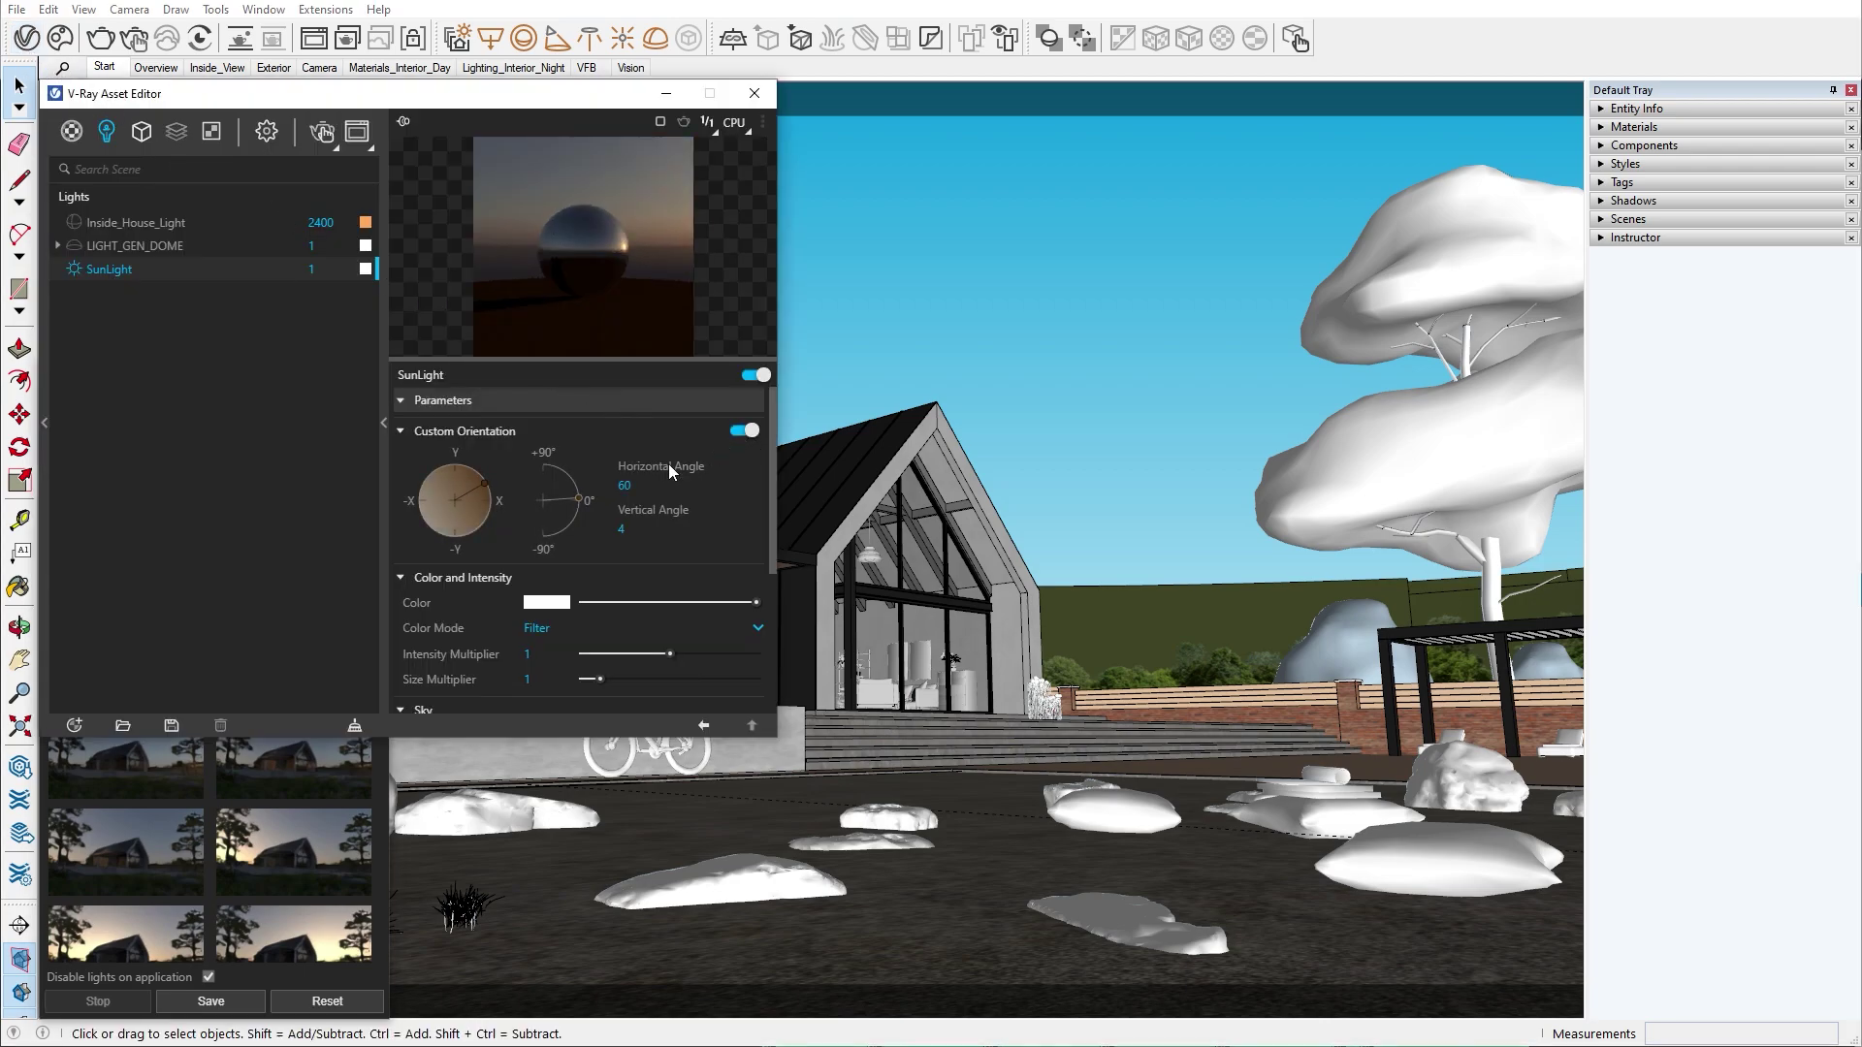
click(296, 779)
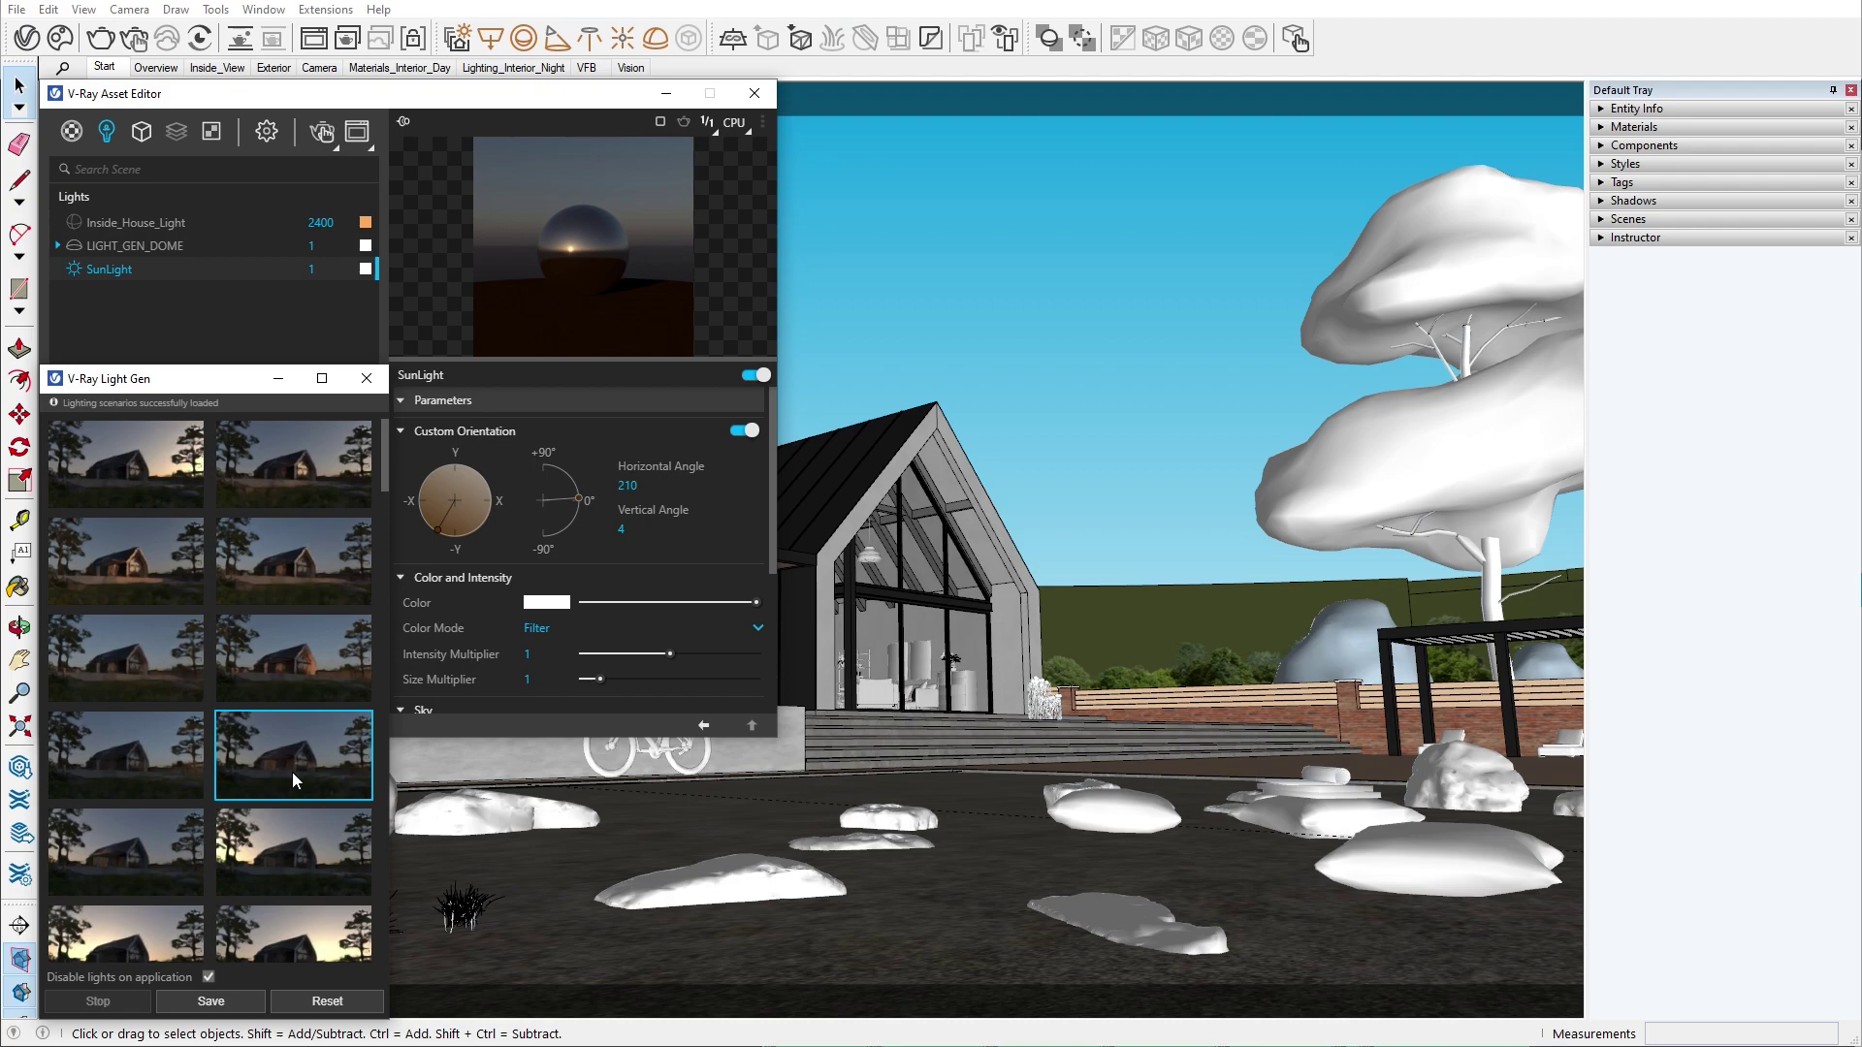
- Preview a different sun variant in the interactive V-Ray render, then stop rendering
click(126, 42)
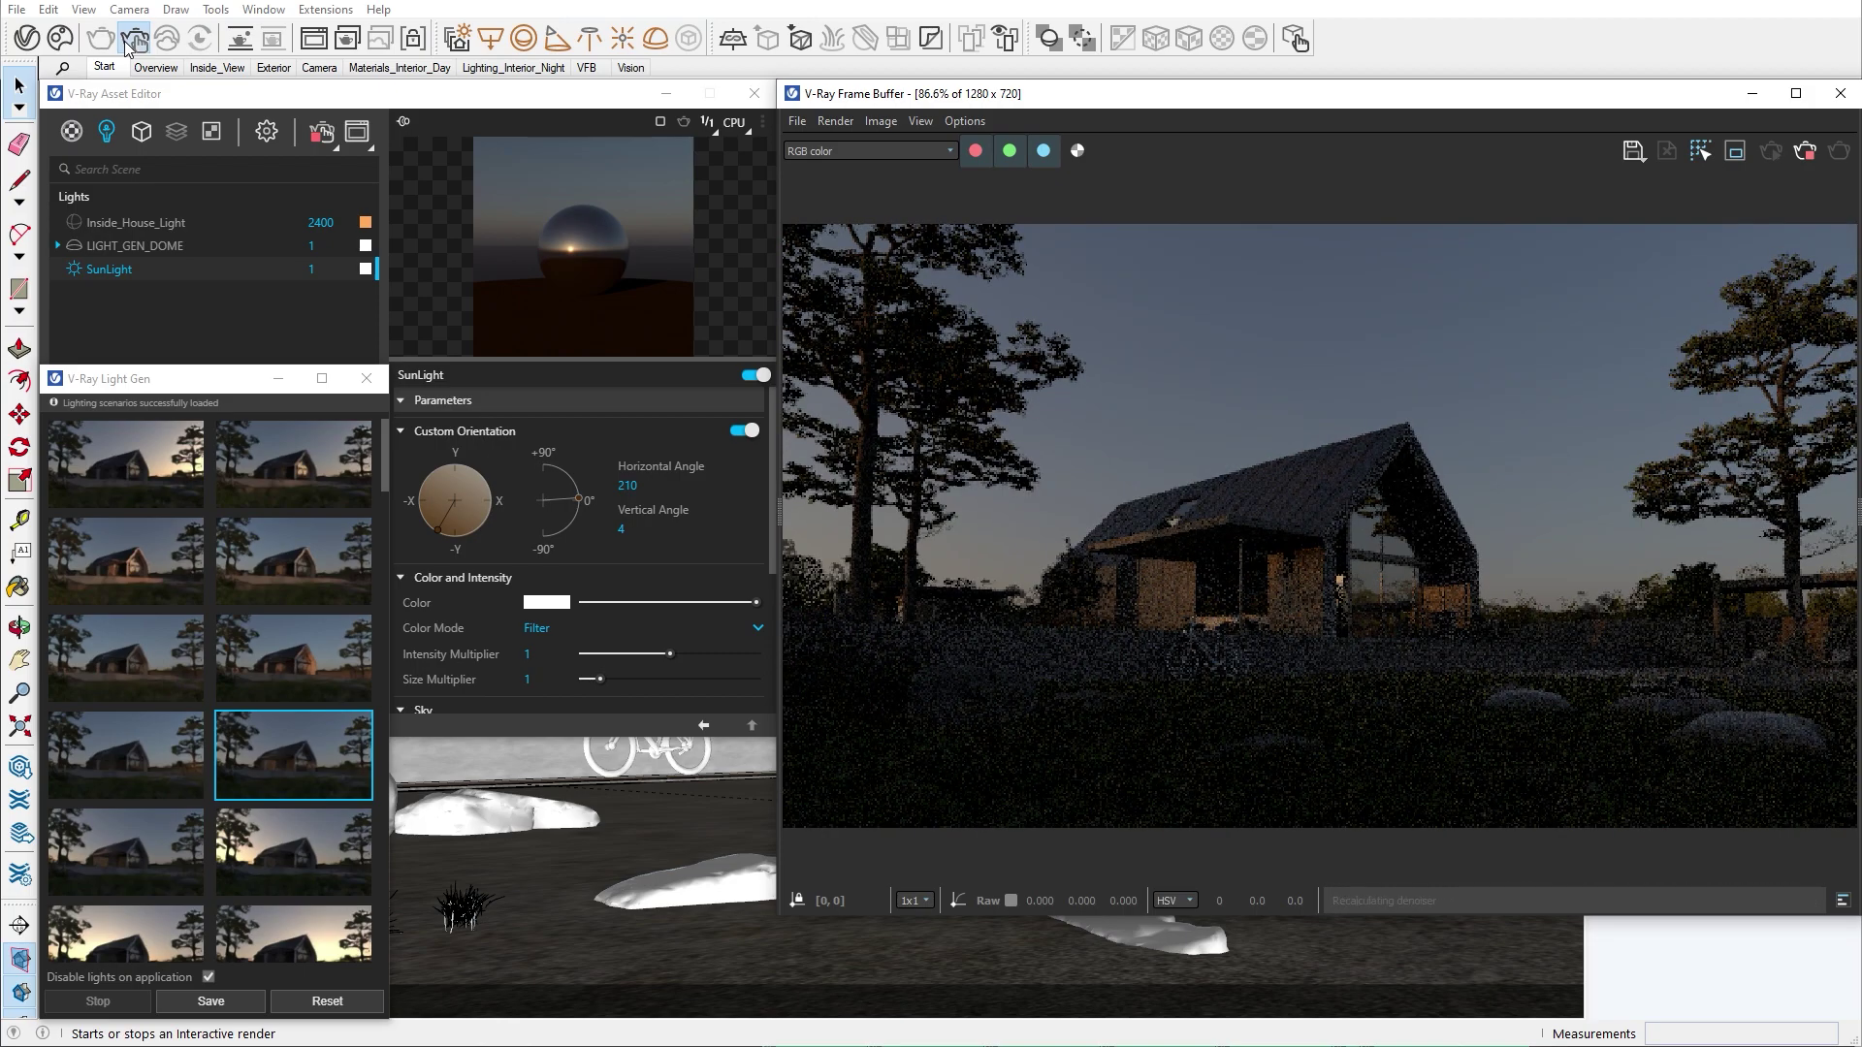
click(130, 544)
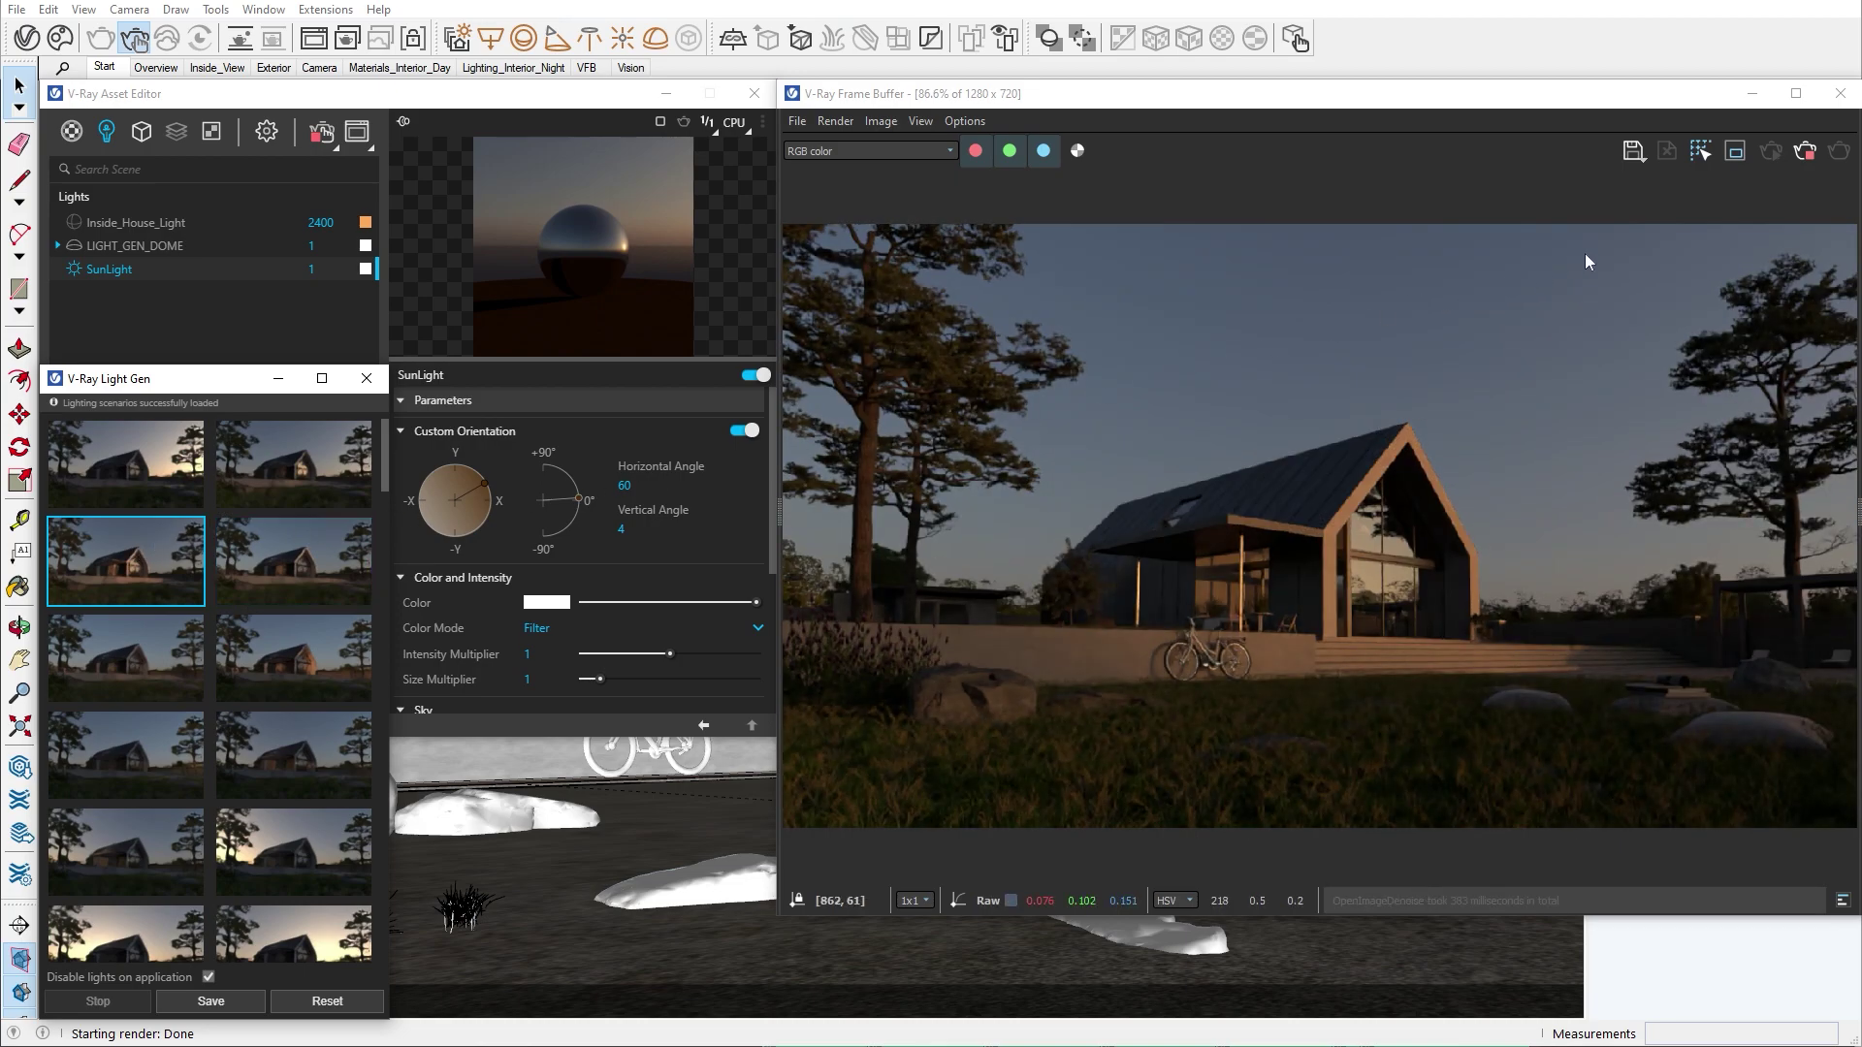
click(1796, 154)
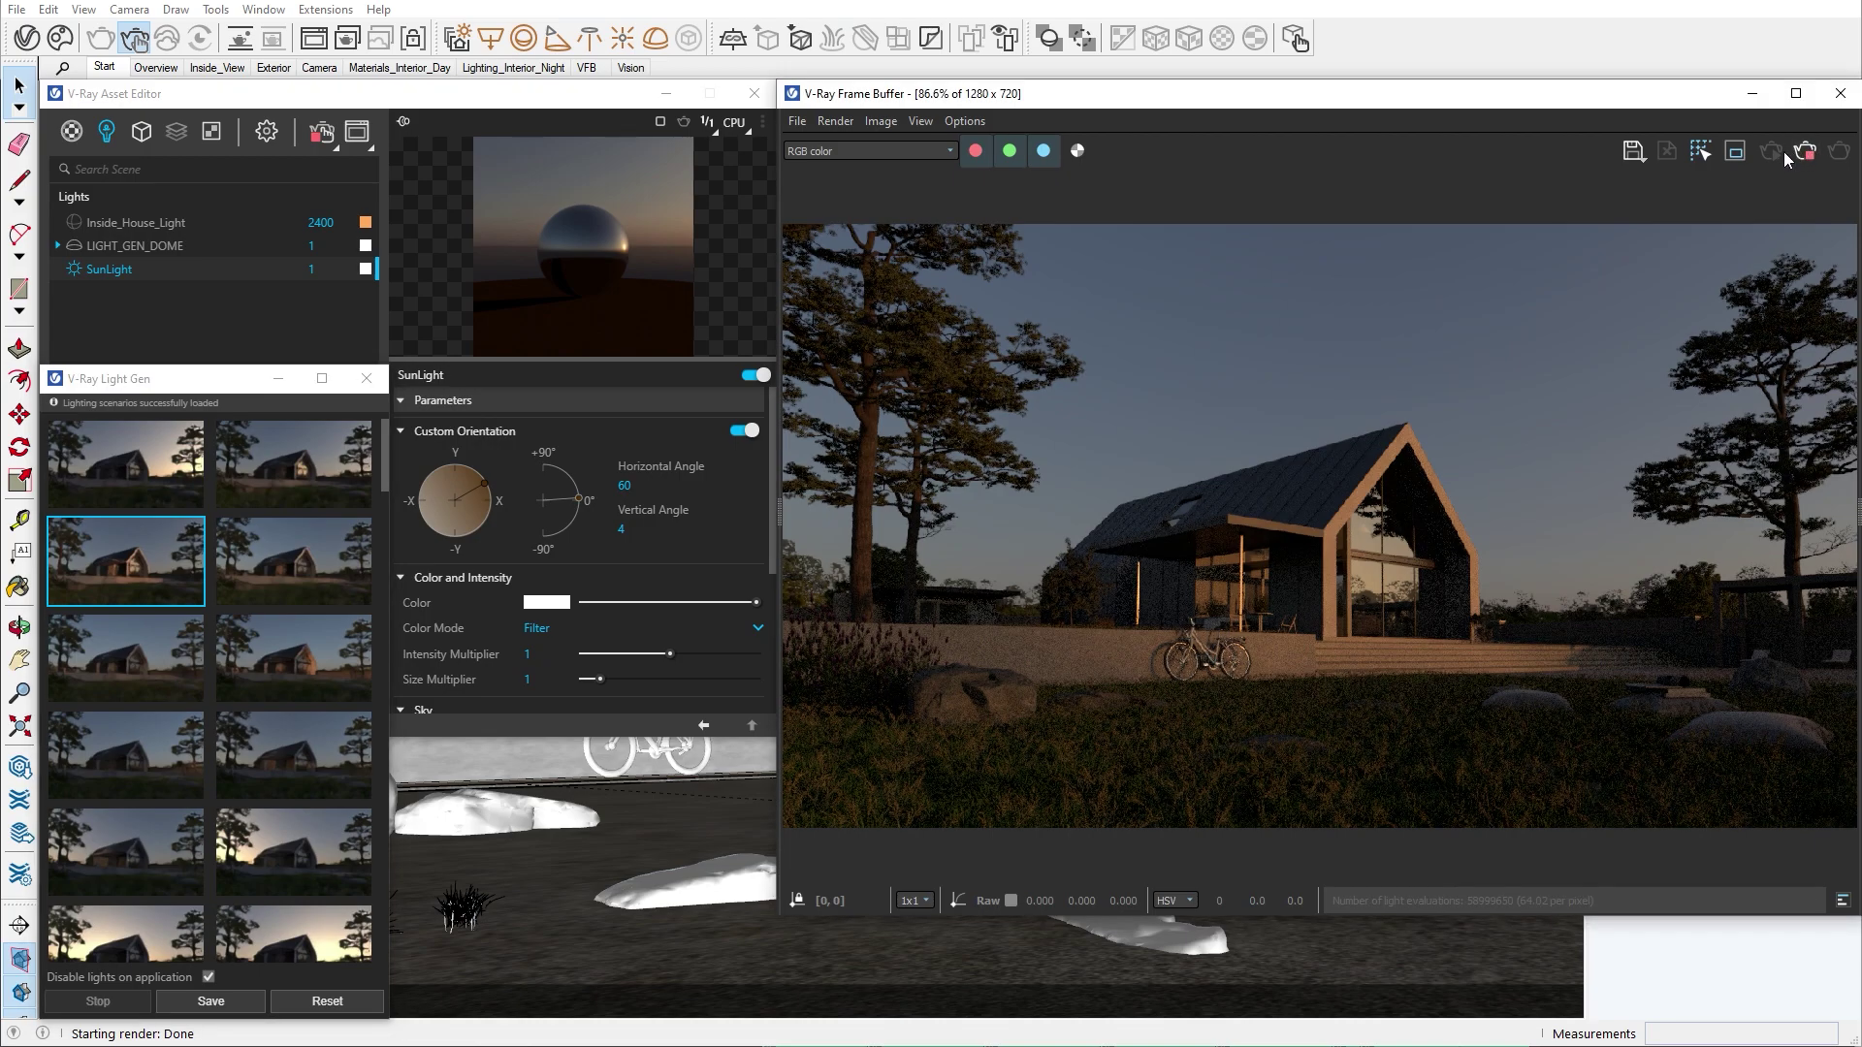
- Reset Light Gen and generate 110 HDR variants from the custom HDRI folder, 11 variations each
click(331, 999)
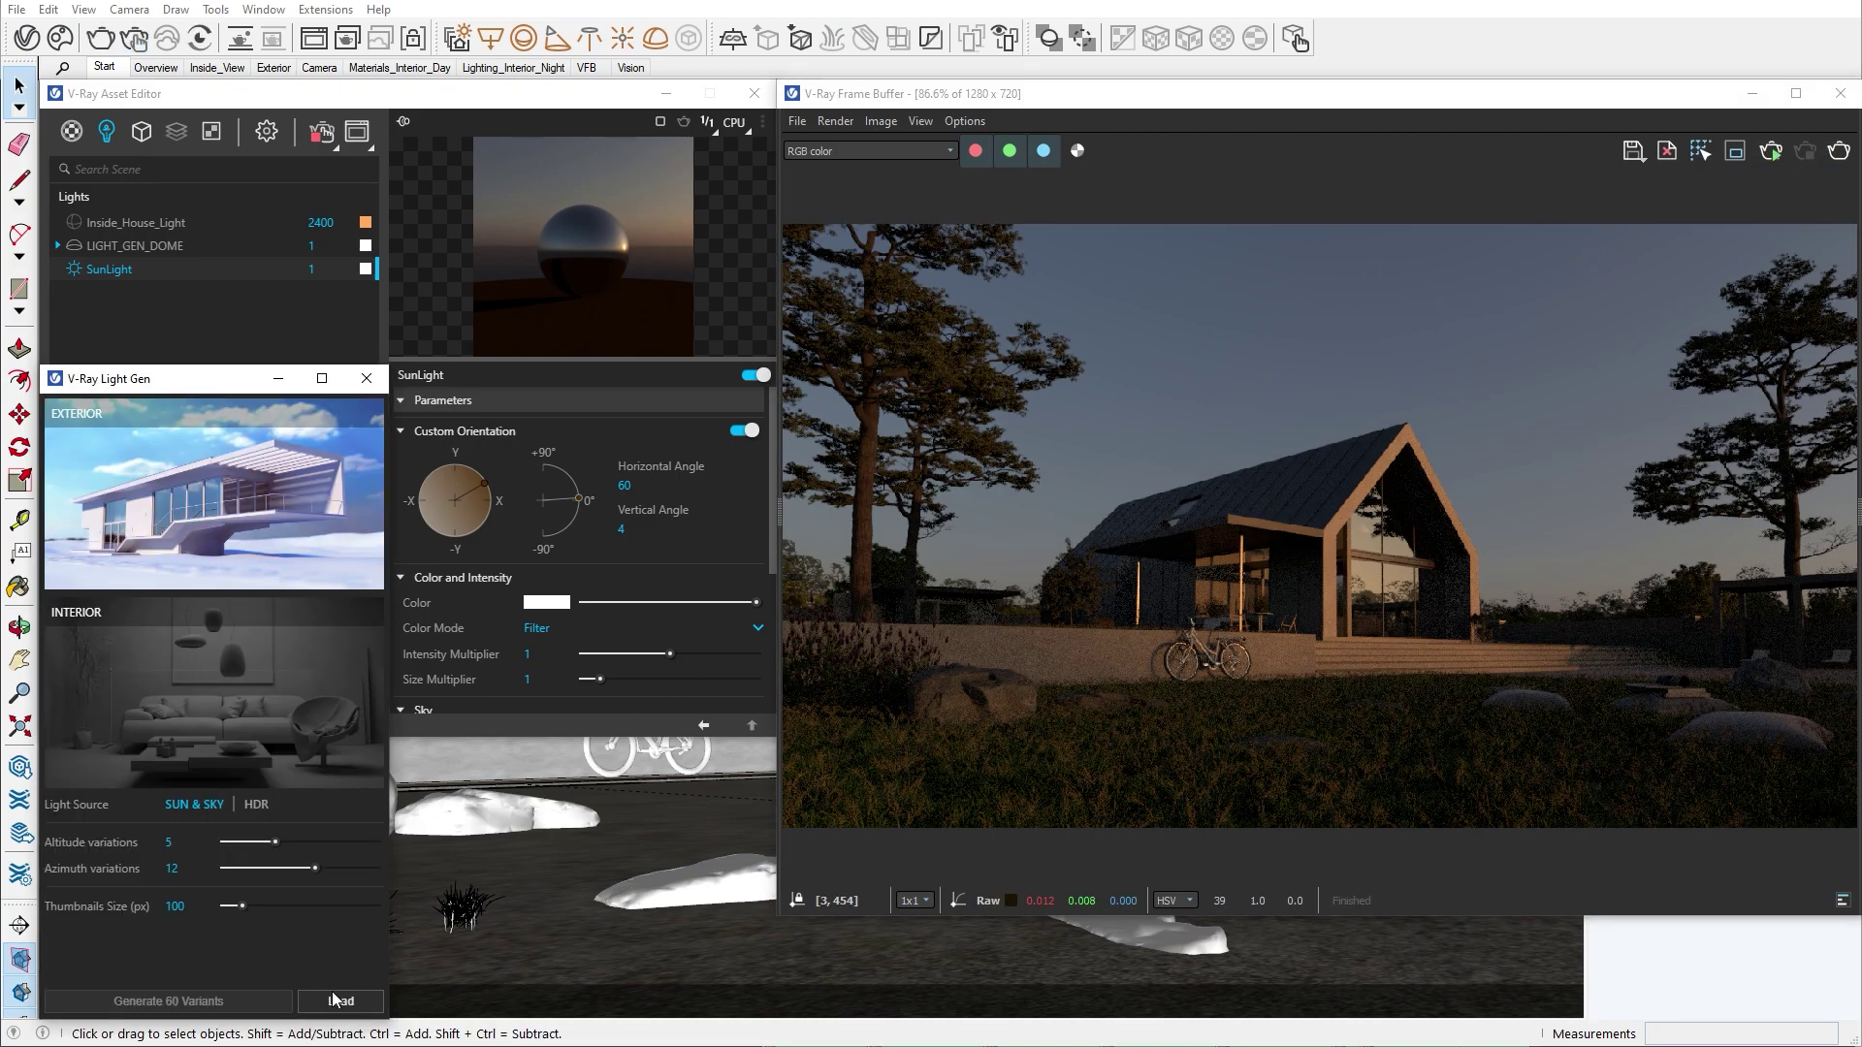
click(258, 805)
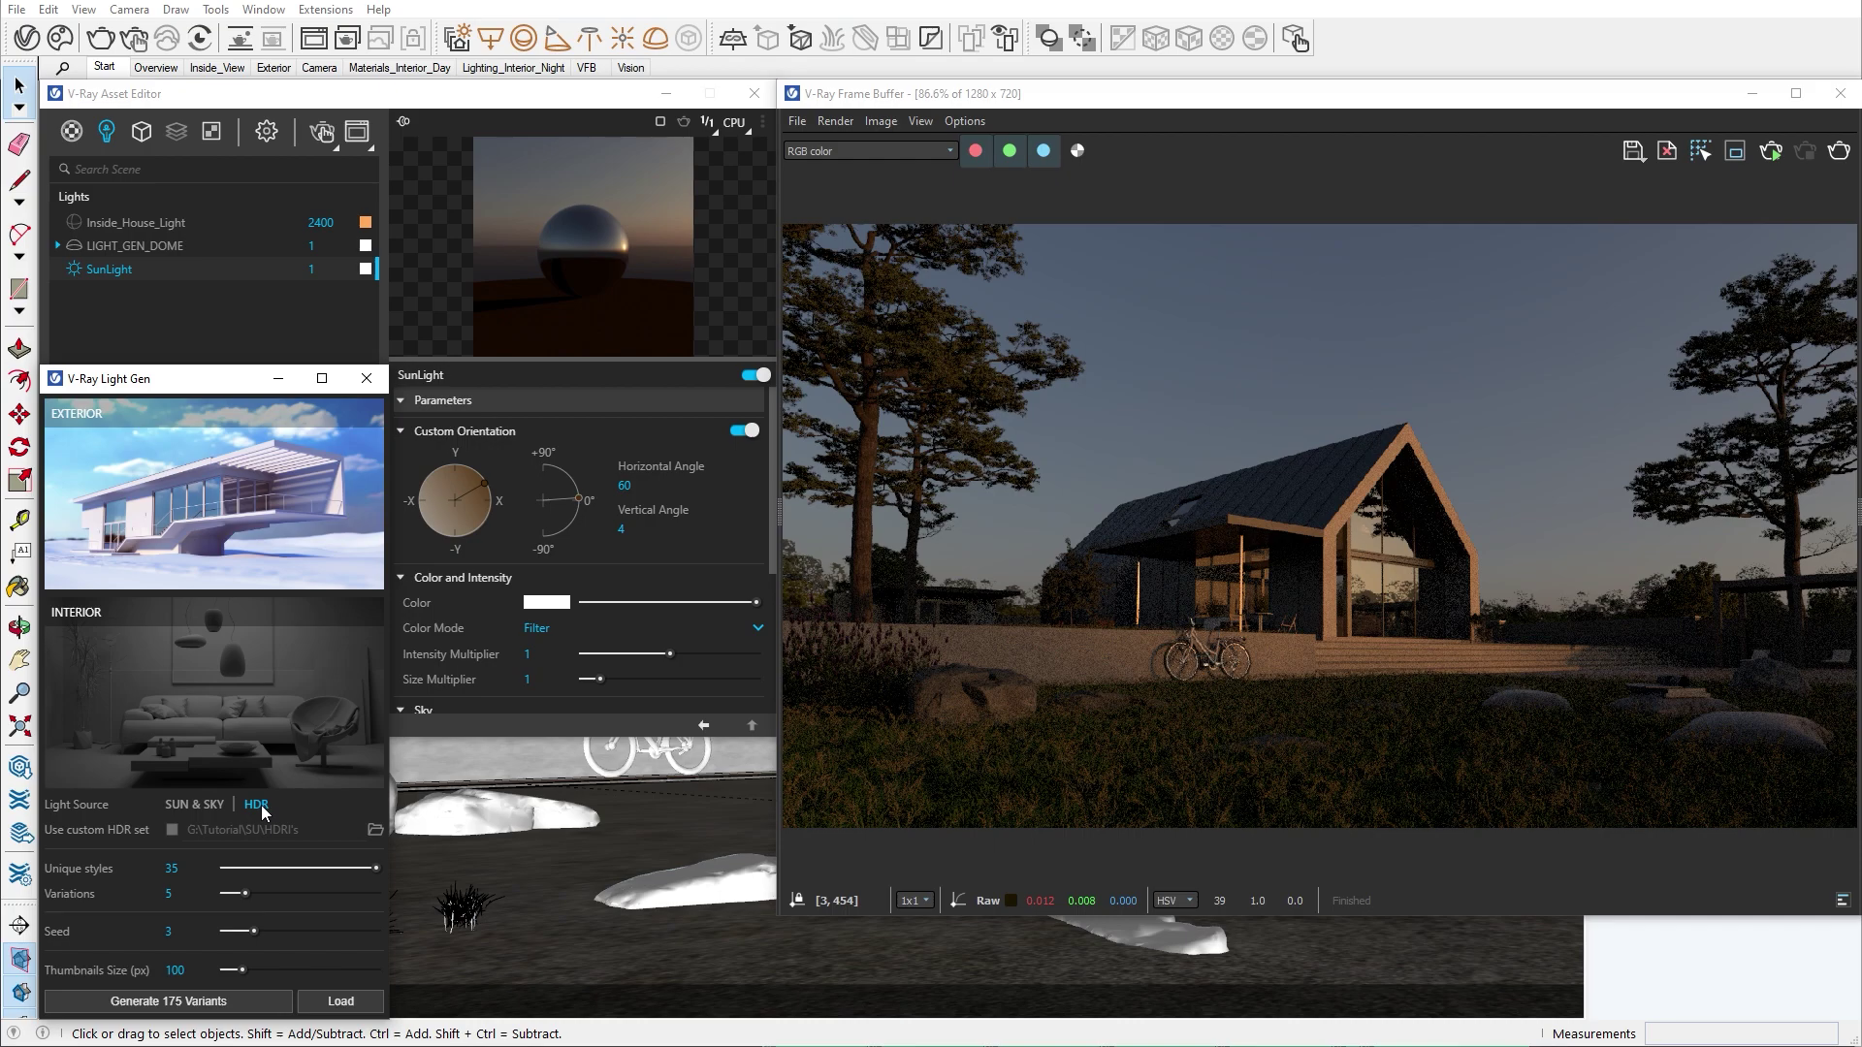
click(172, 828)
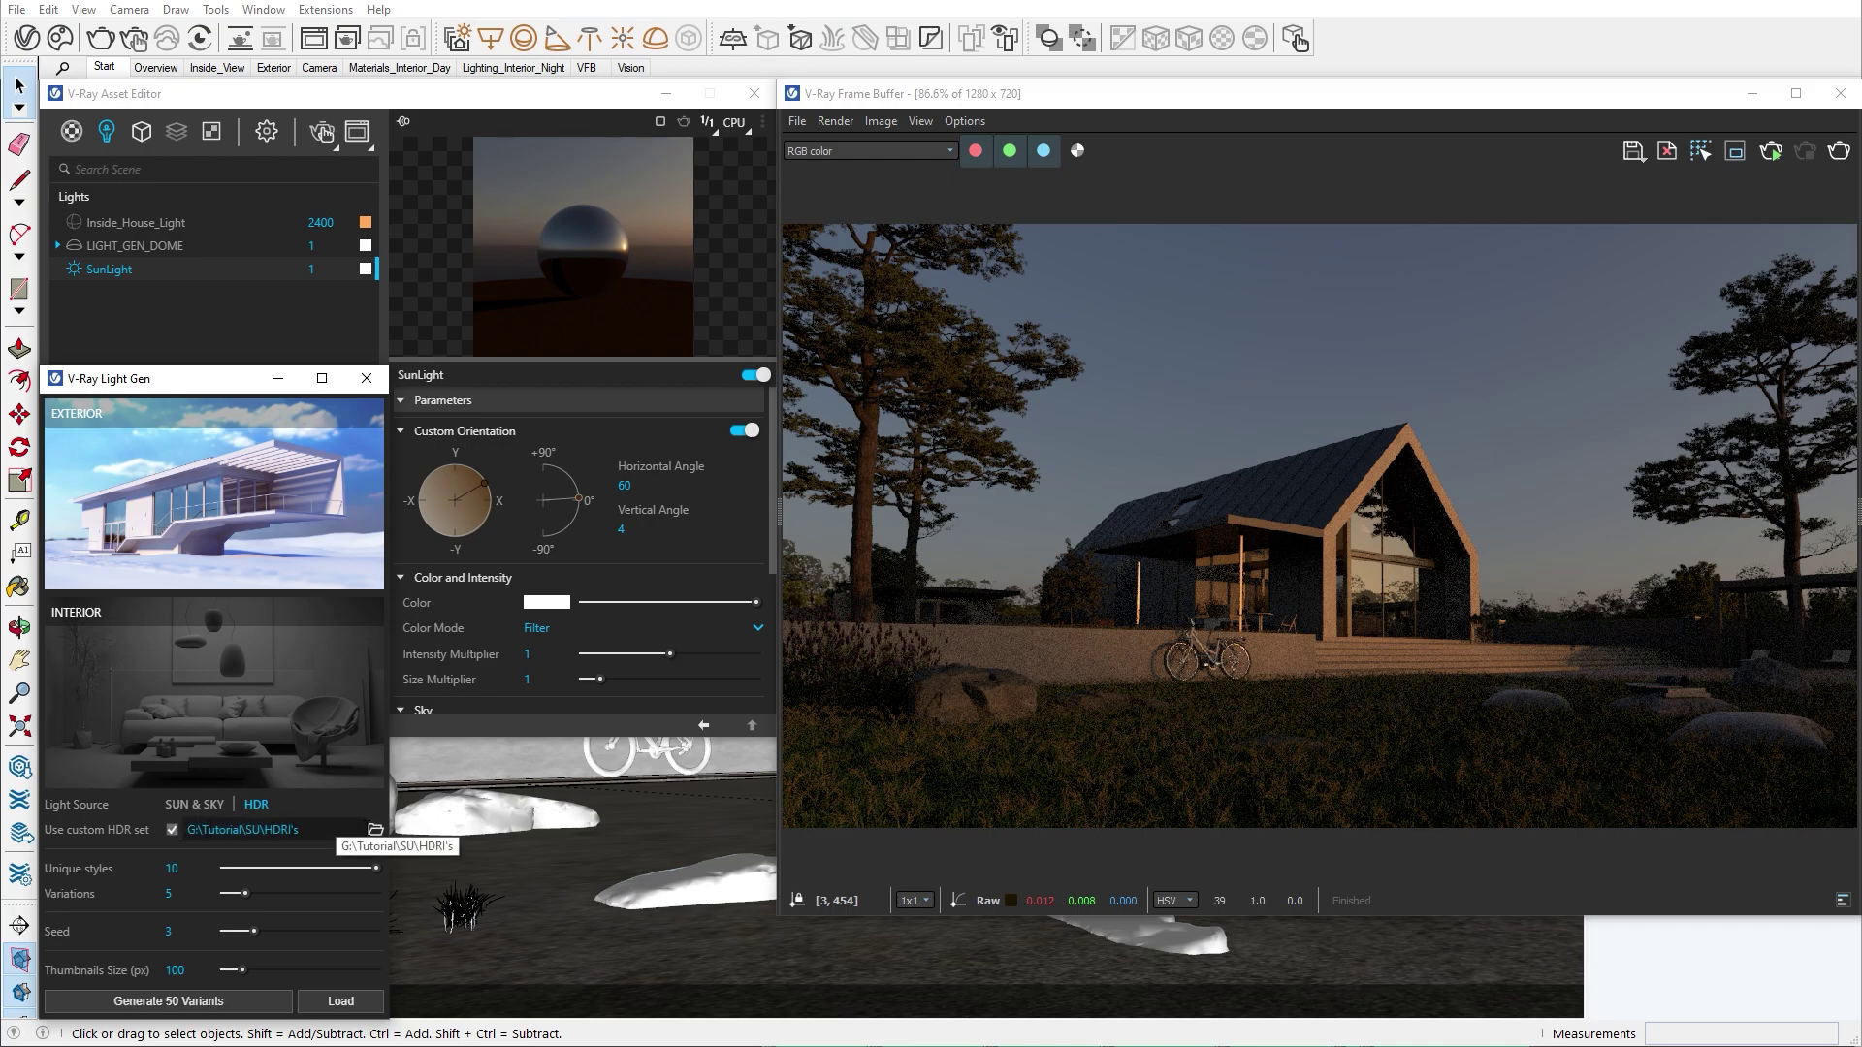
click(375, 829)
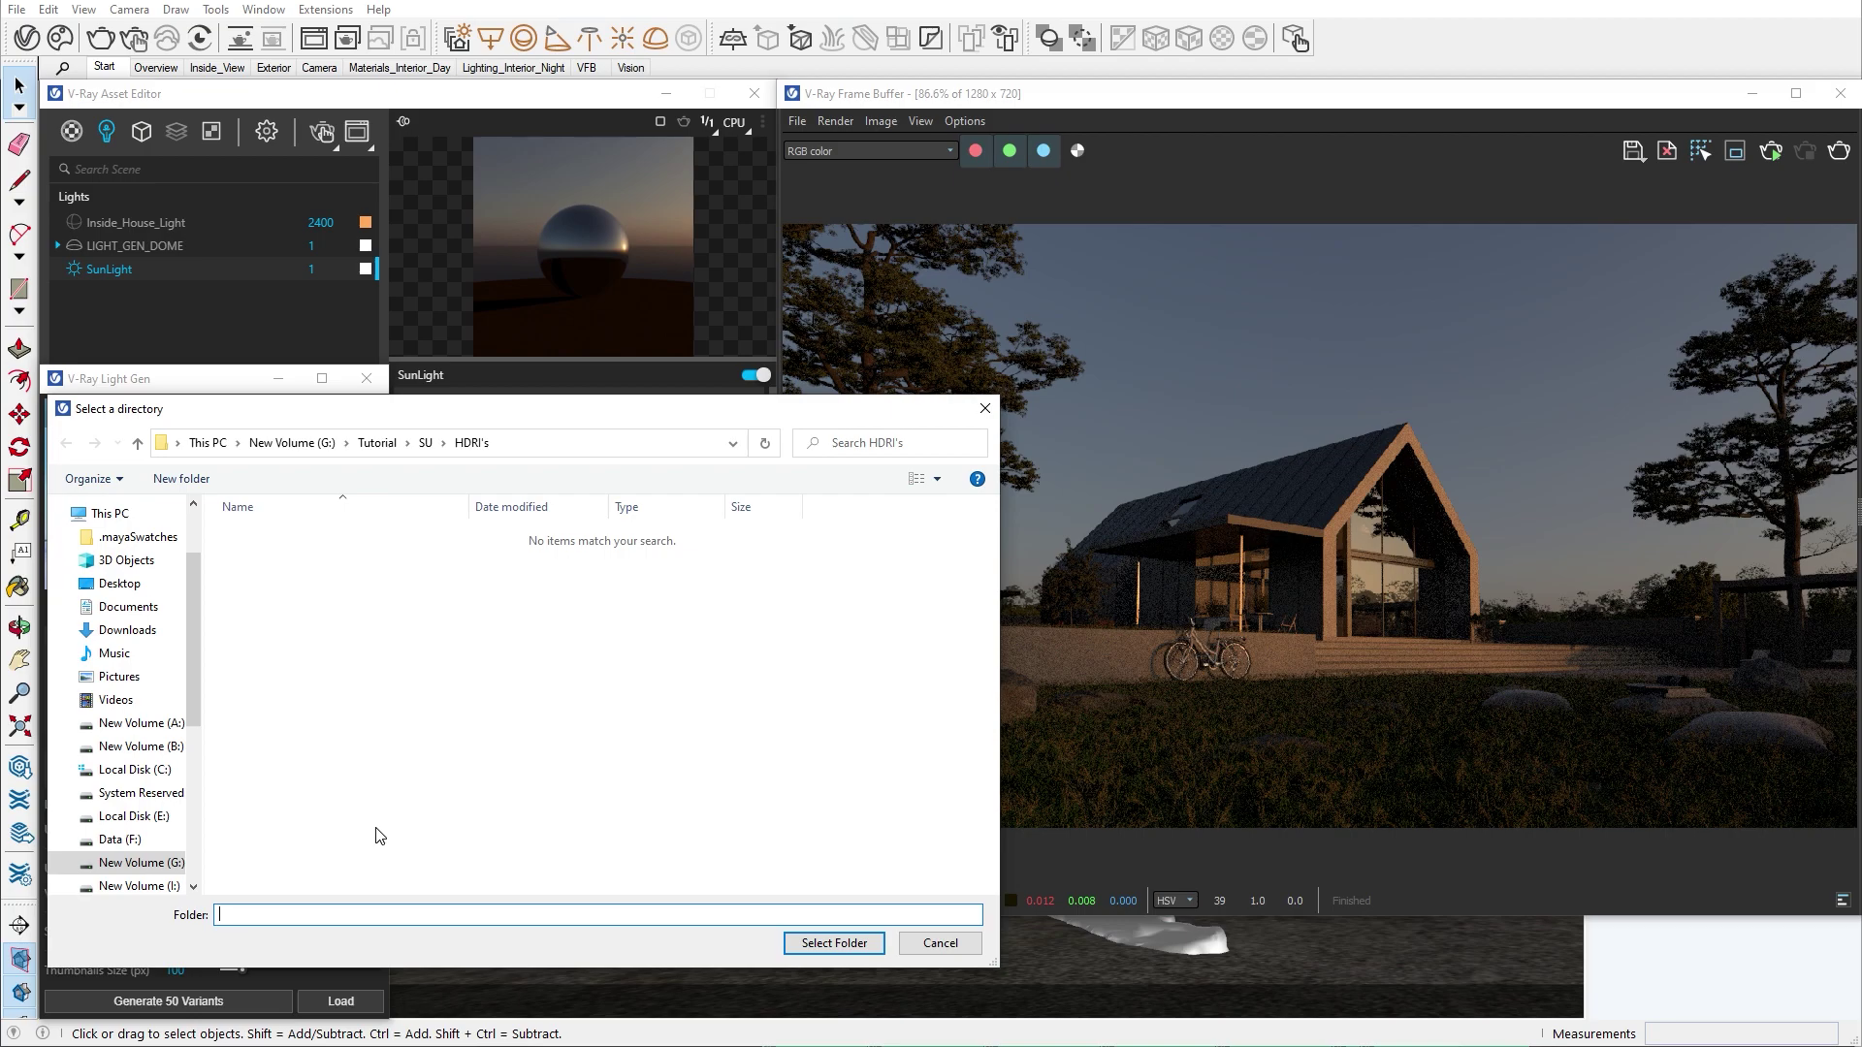
click(853, 944)
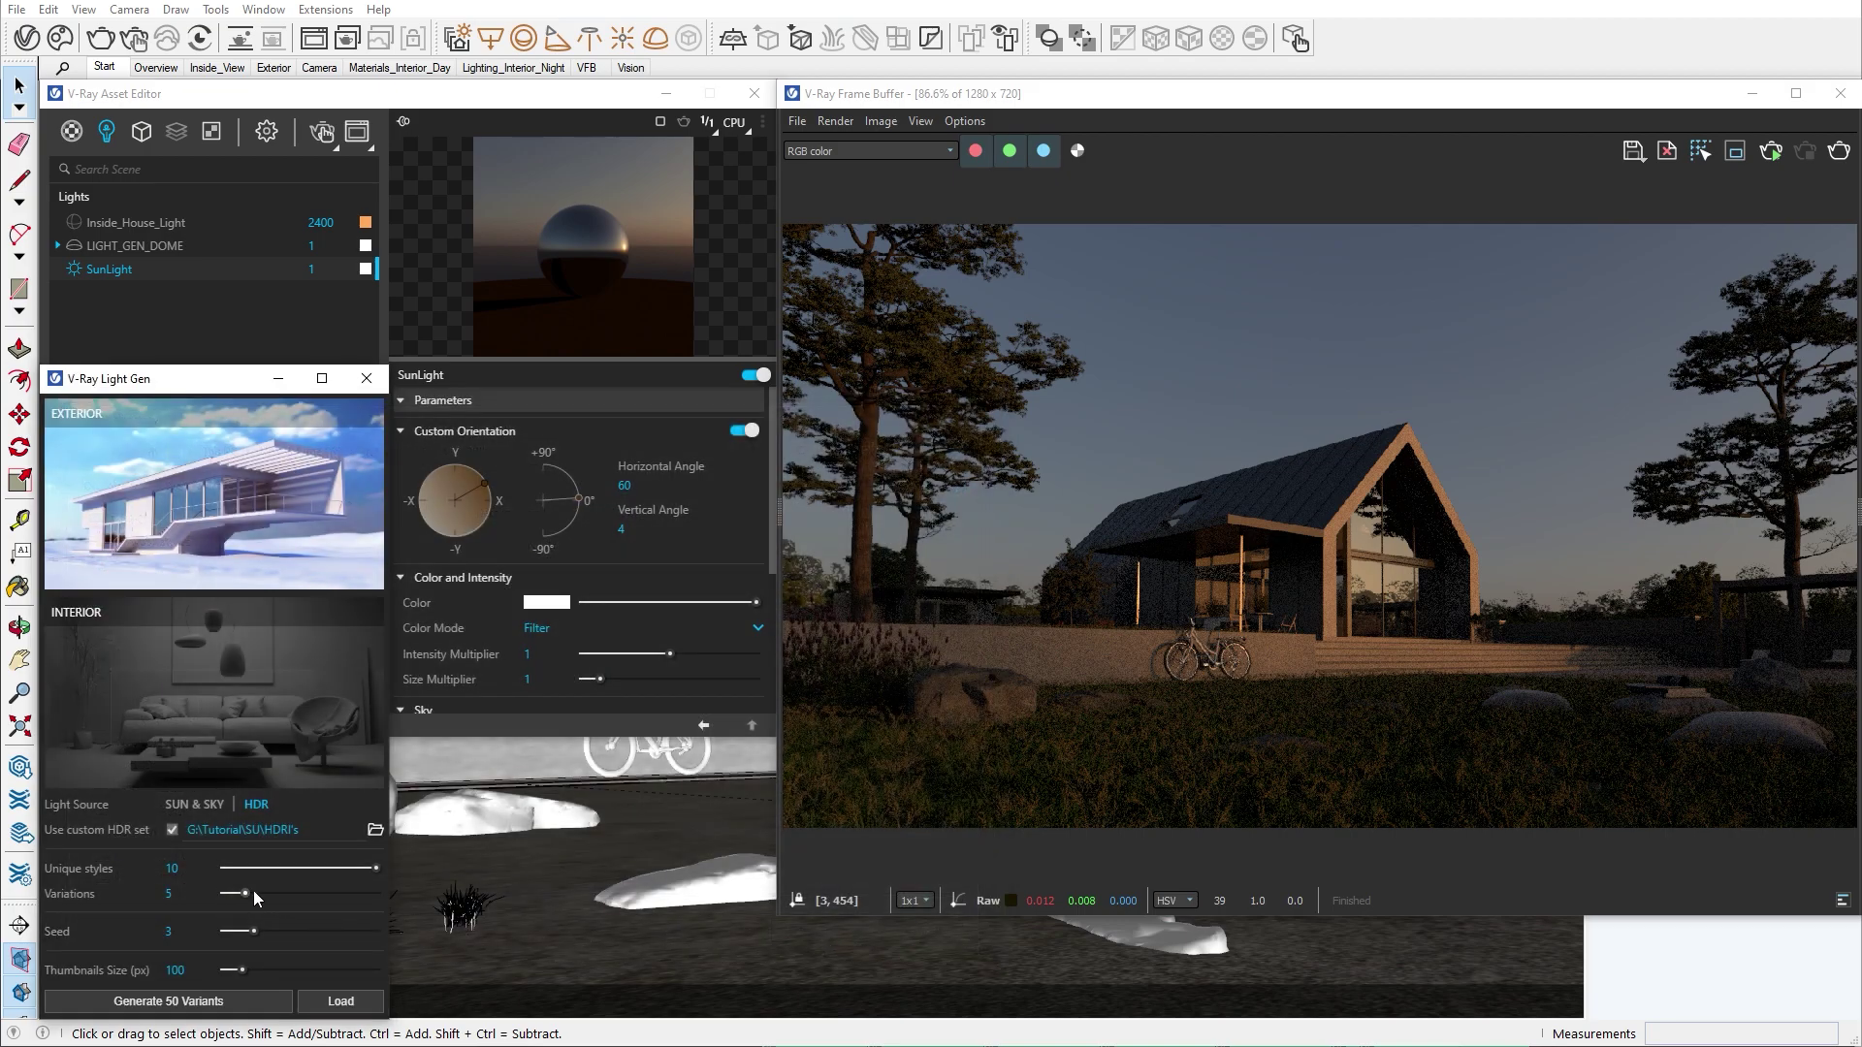
drag(253, 890, 305, 892)
click(239, 999)
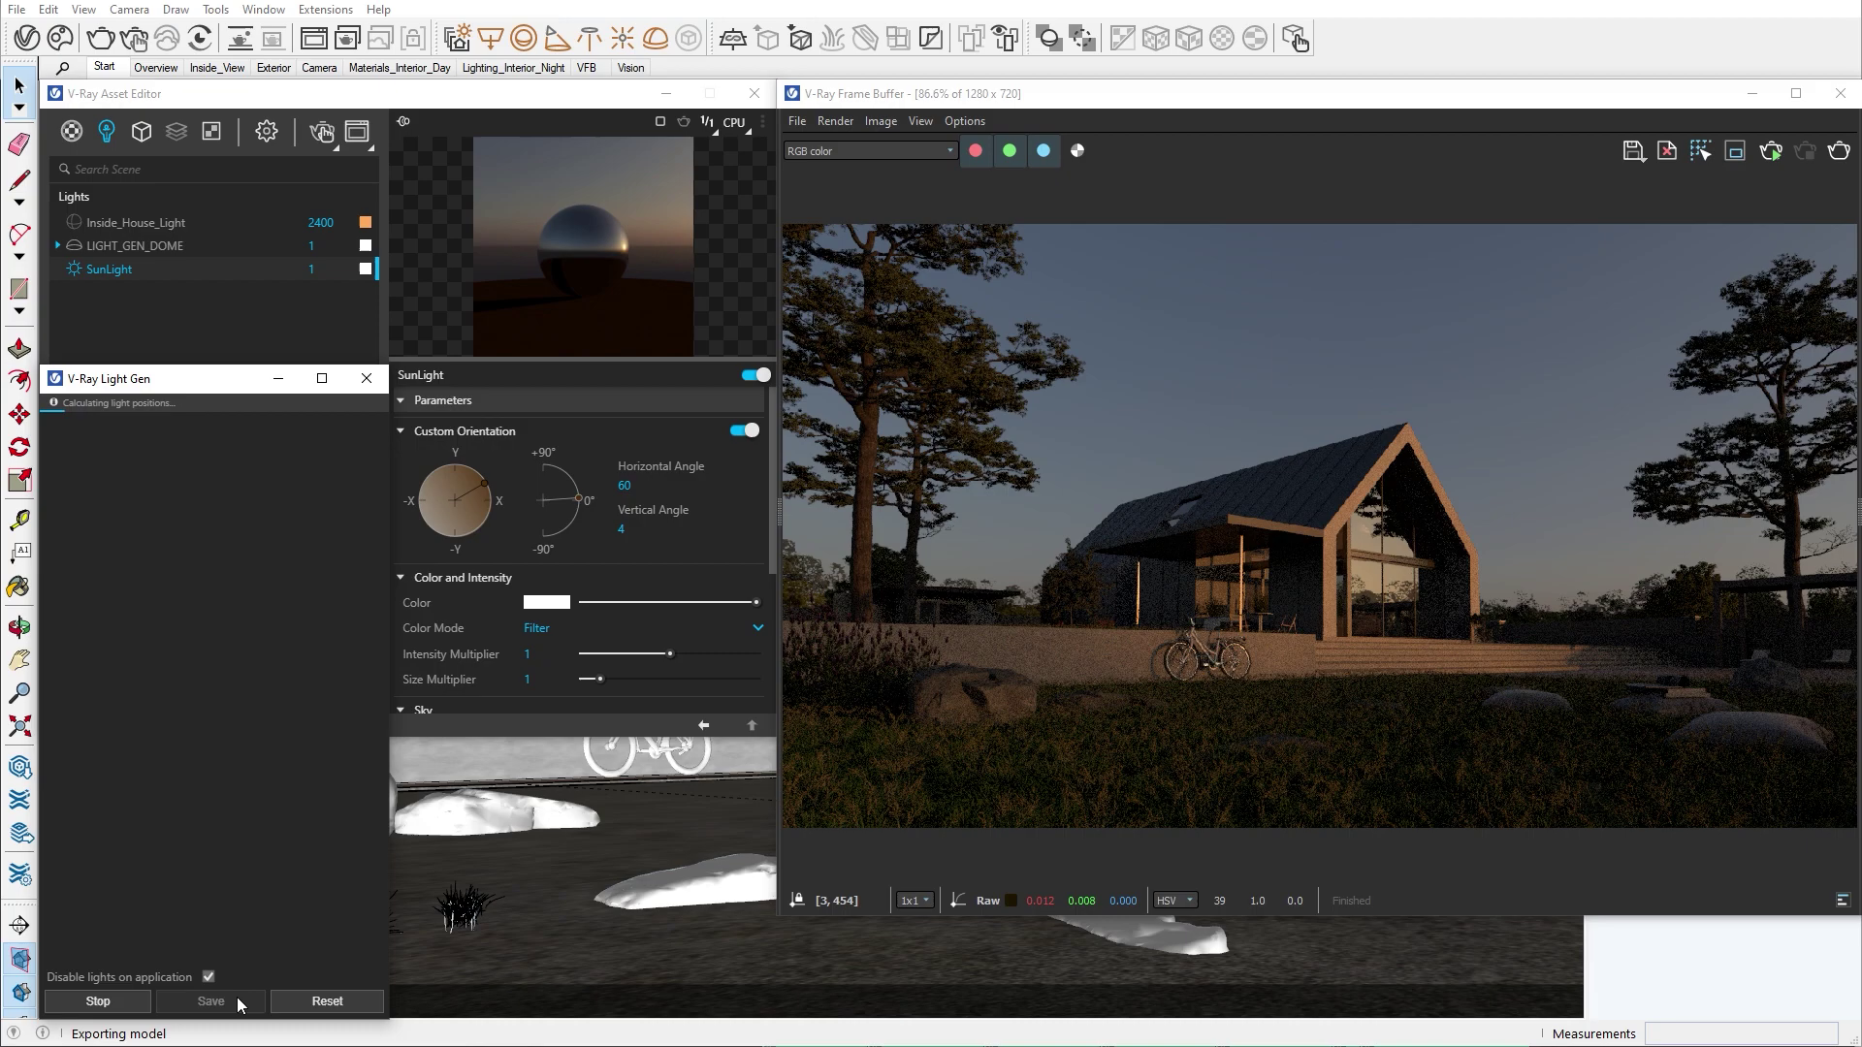
- Apply a dusk HDR variant, keep existing lights on, and re-enable Inside_House_Light
click(293, 648)
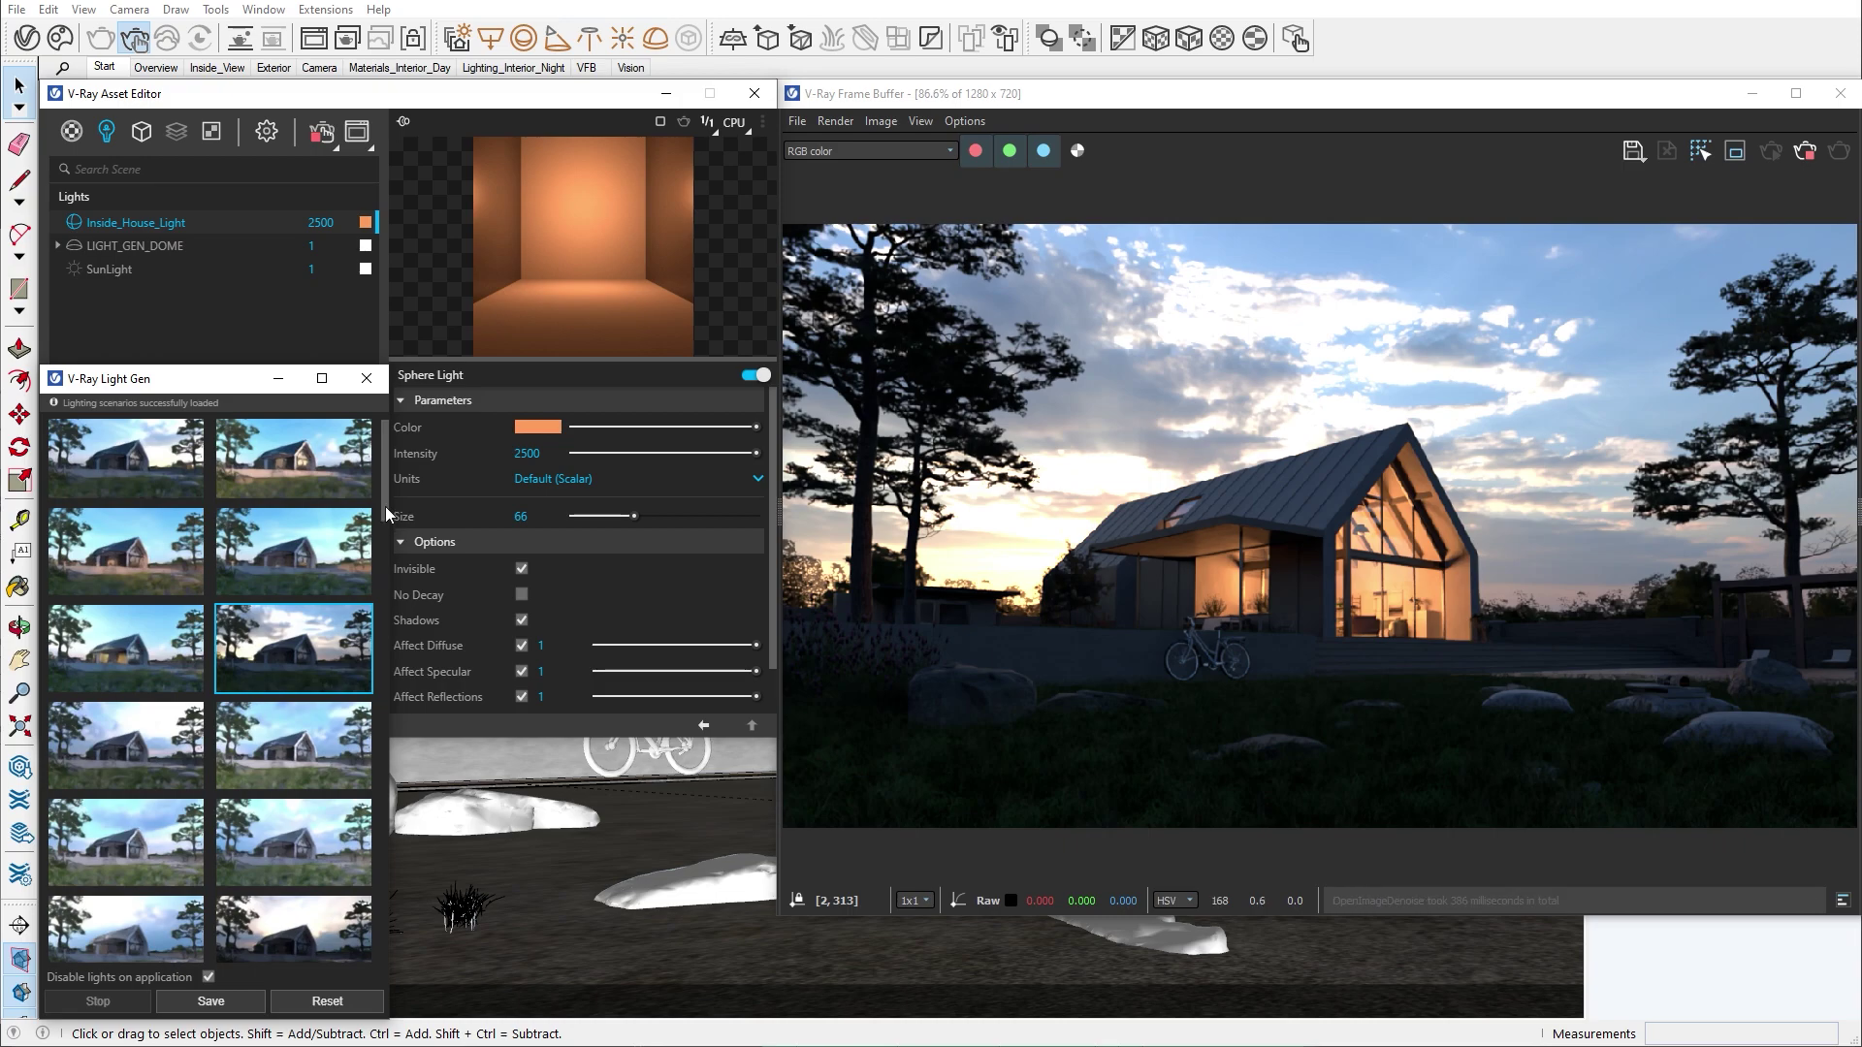
scroll(376, 589, down, 5)
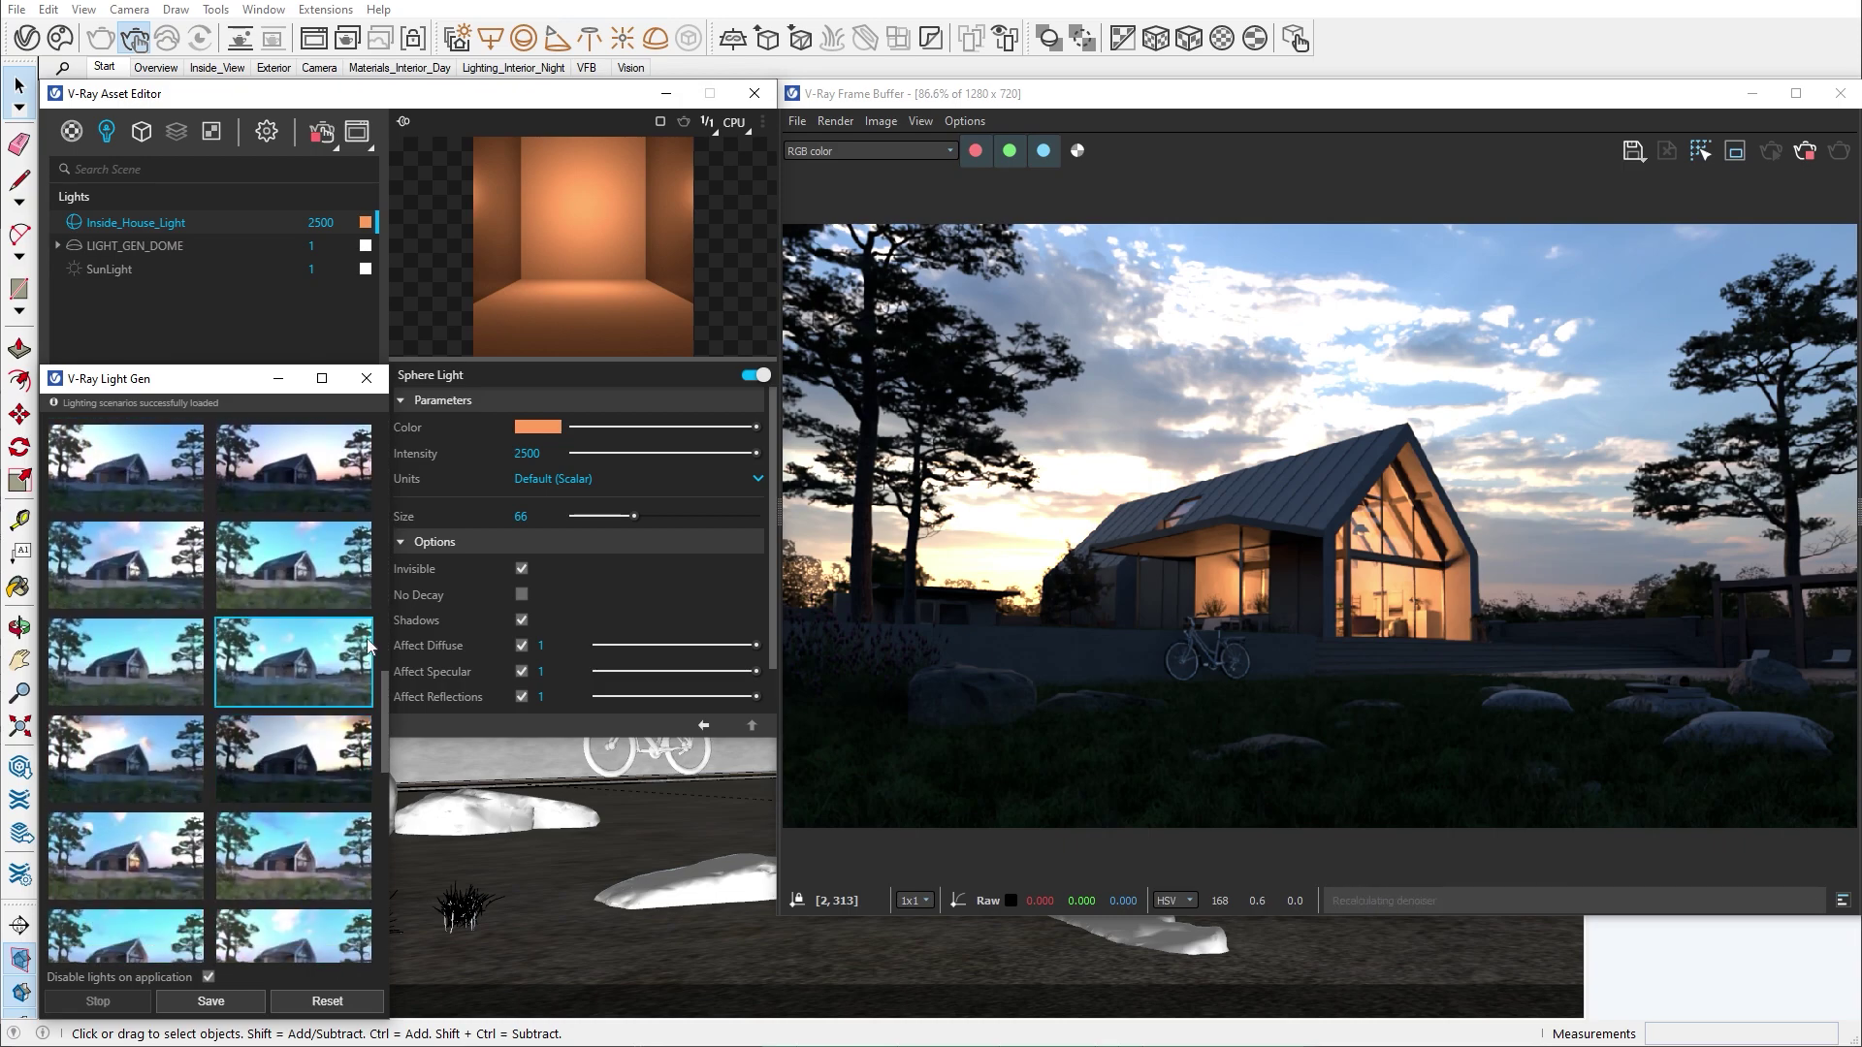
click(302, 487)
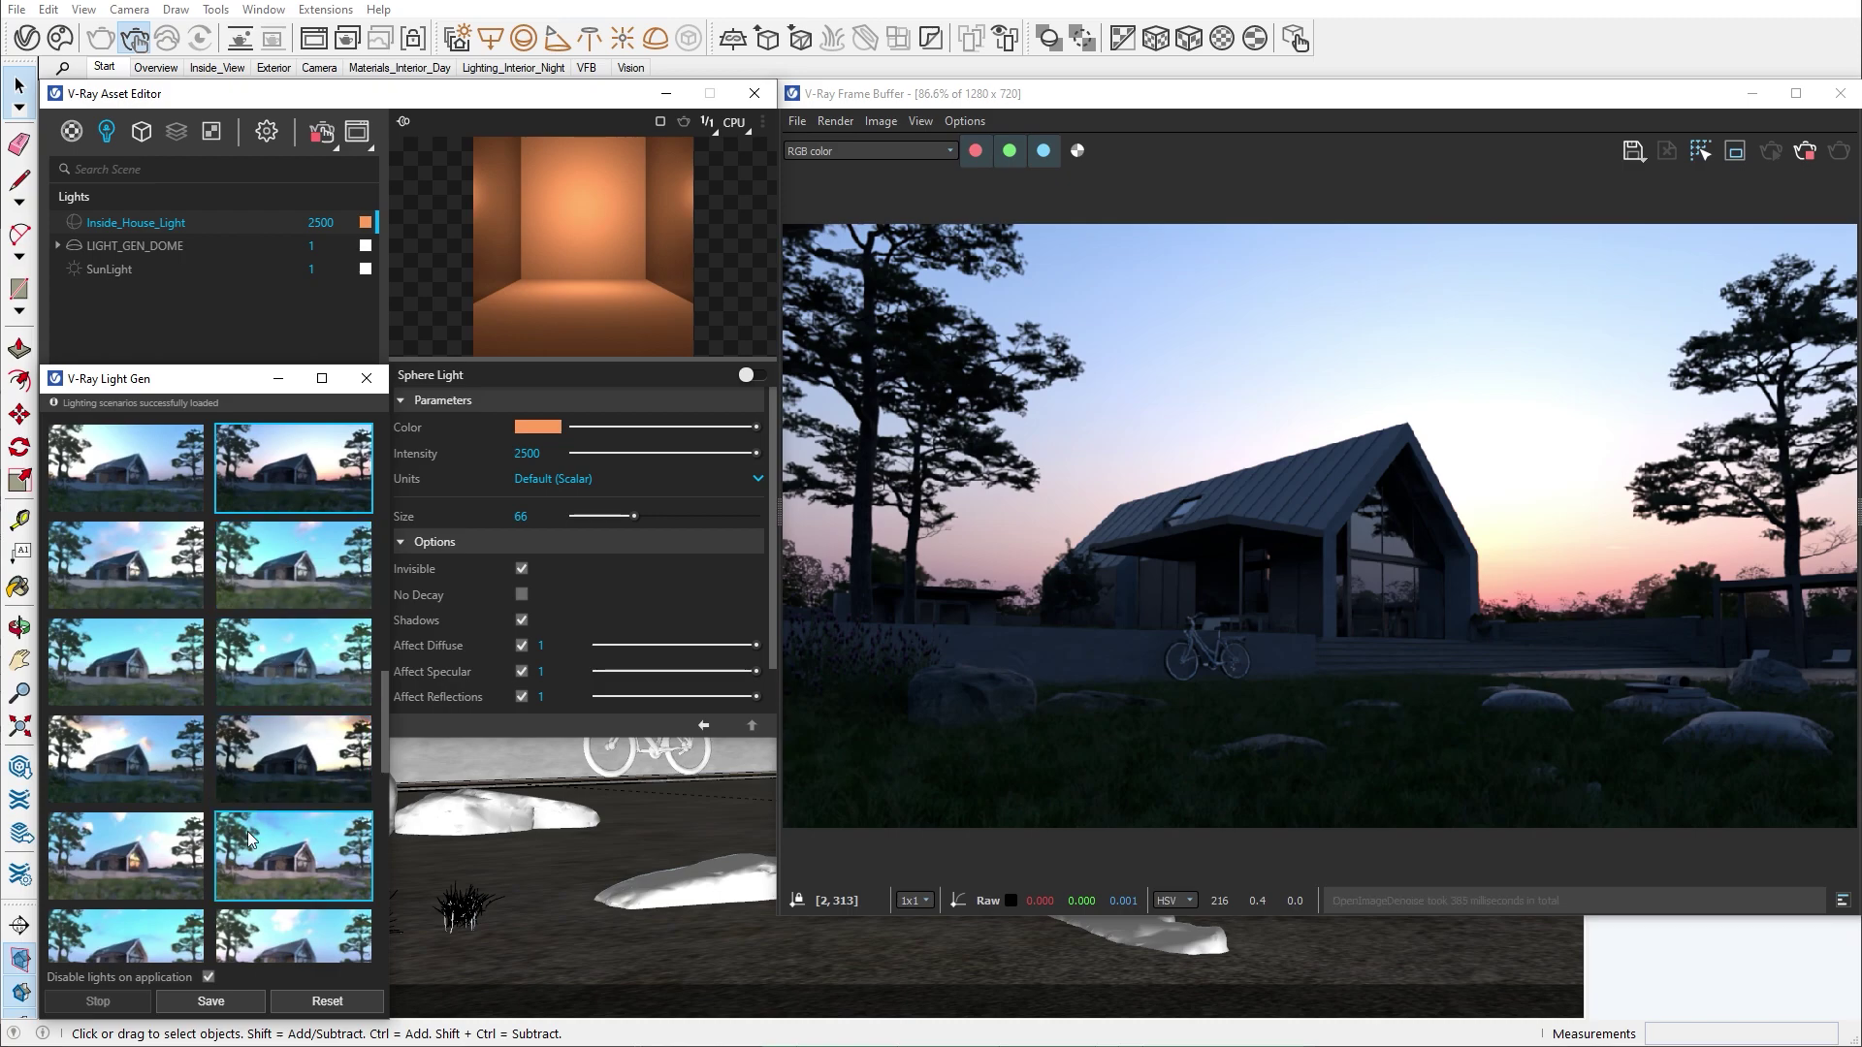
click(208, 978)
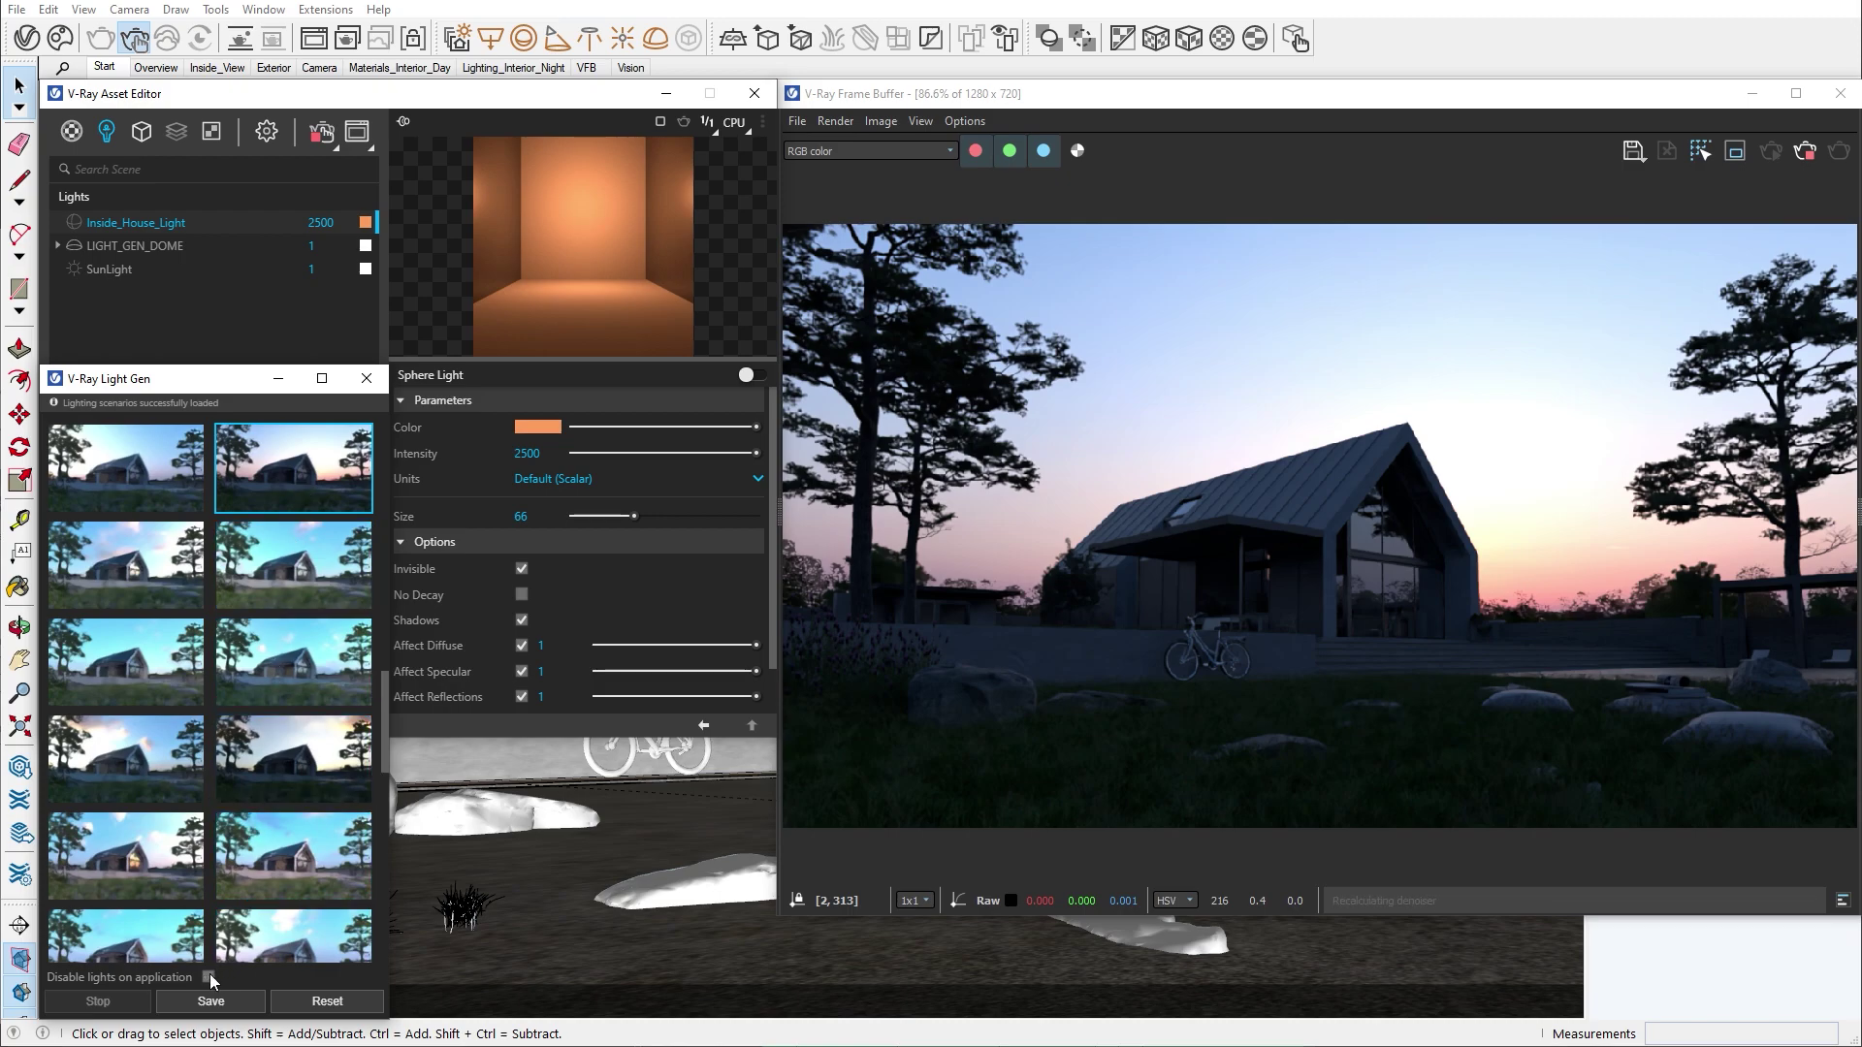
click(75, 223)
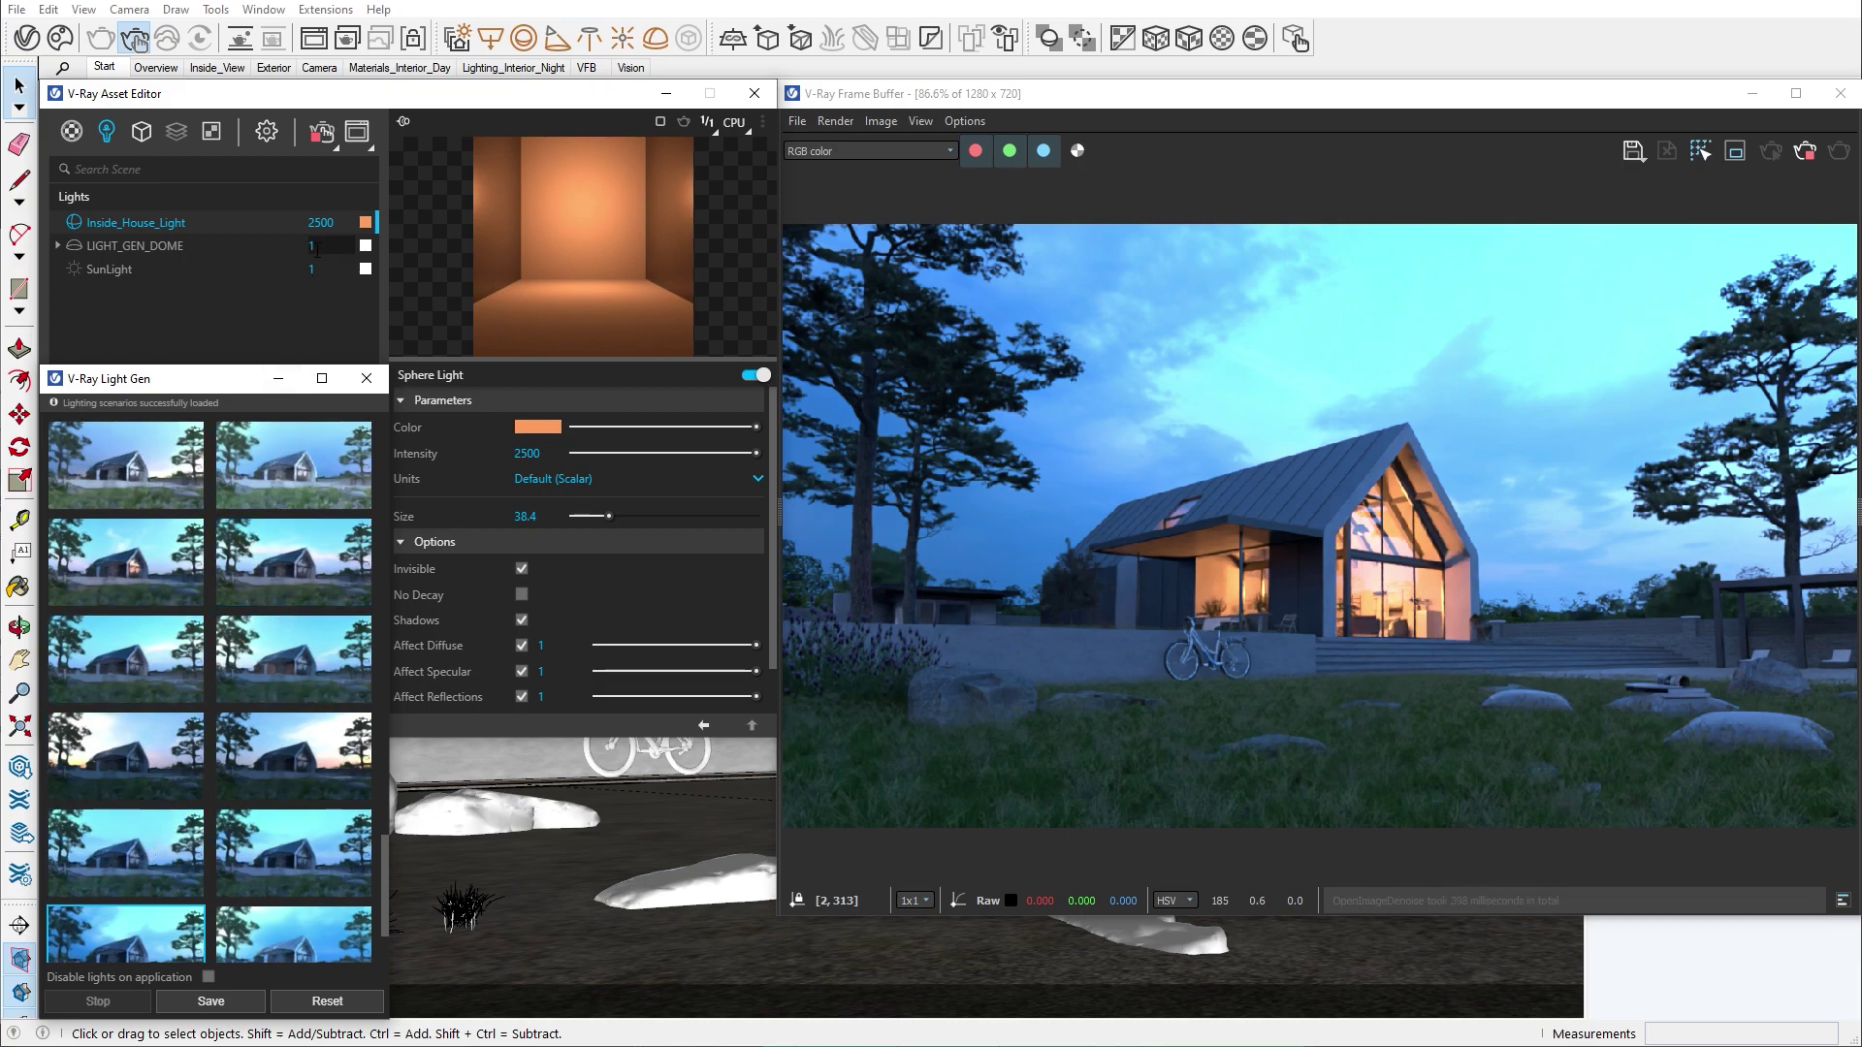
- Change the LIGHT_GEN_DOME intensity from 1 to 0.3 in the Lights list
double_click(317, 248)
text(0)
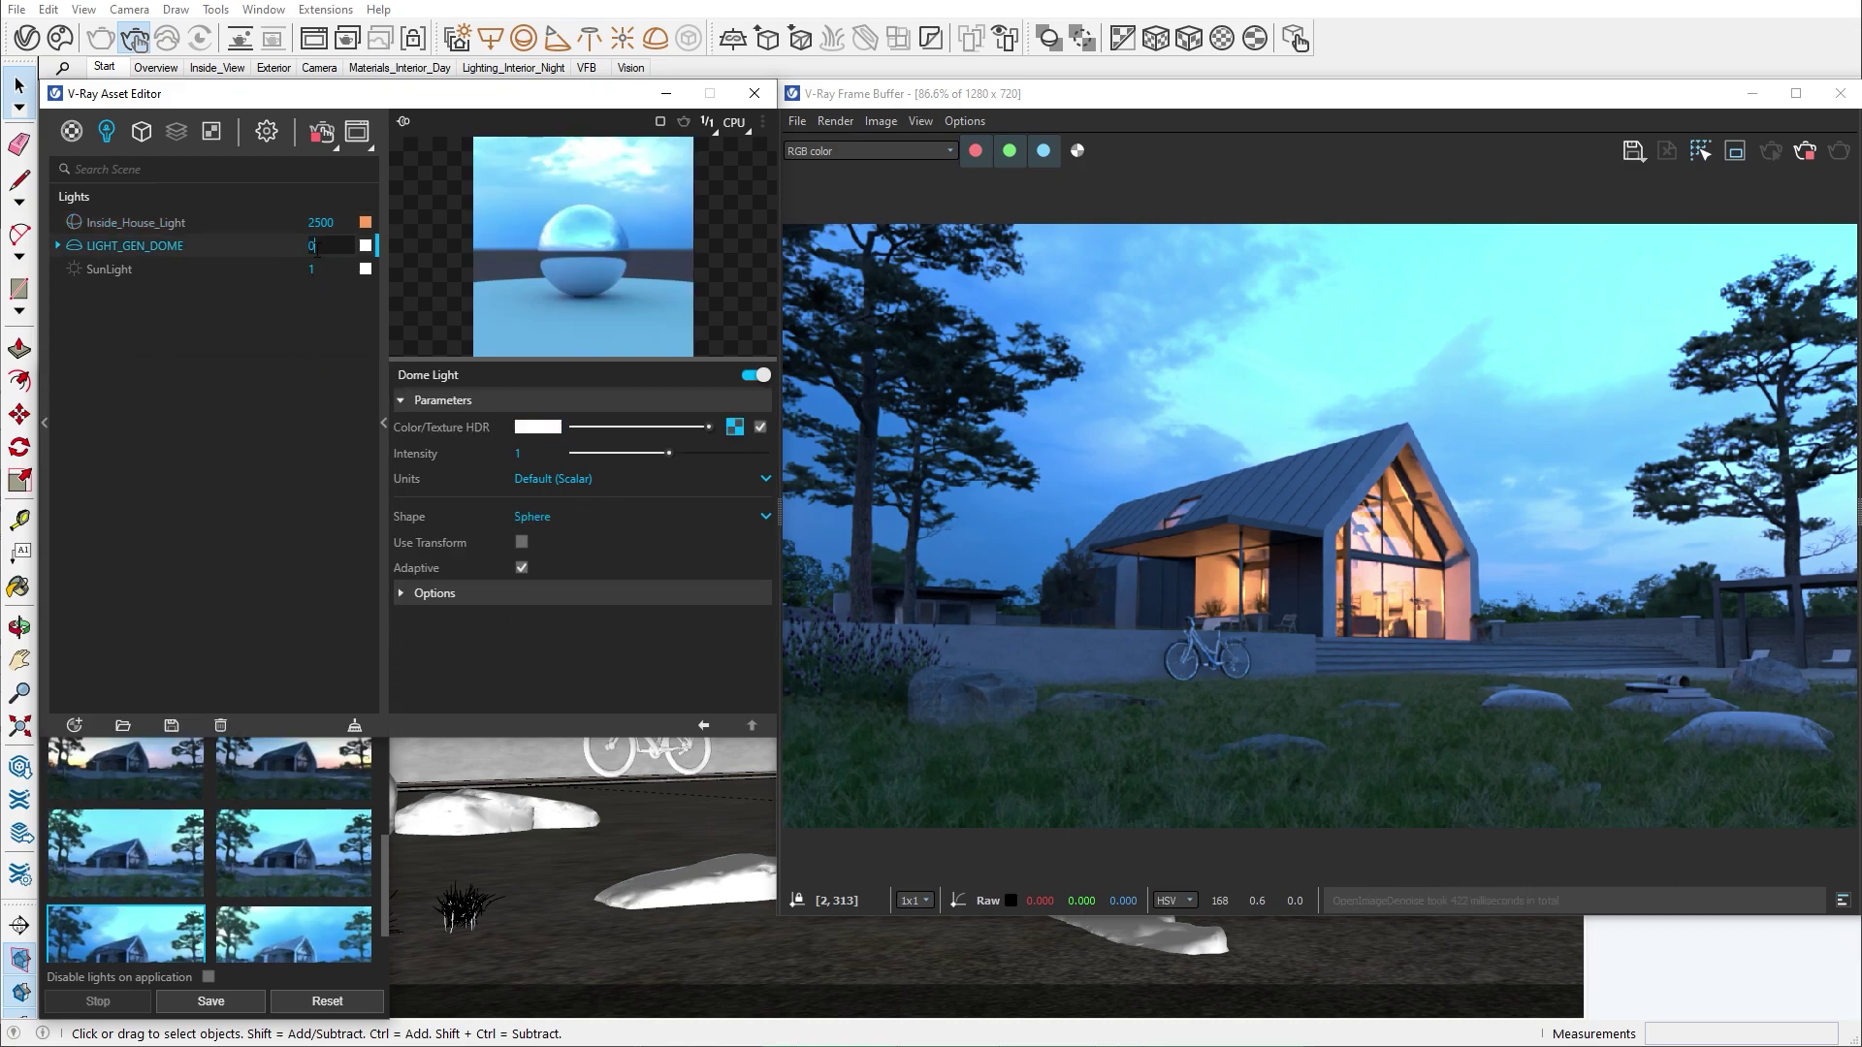
text(.3)
key(Return)
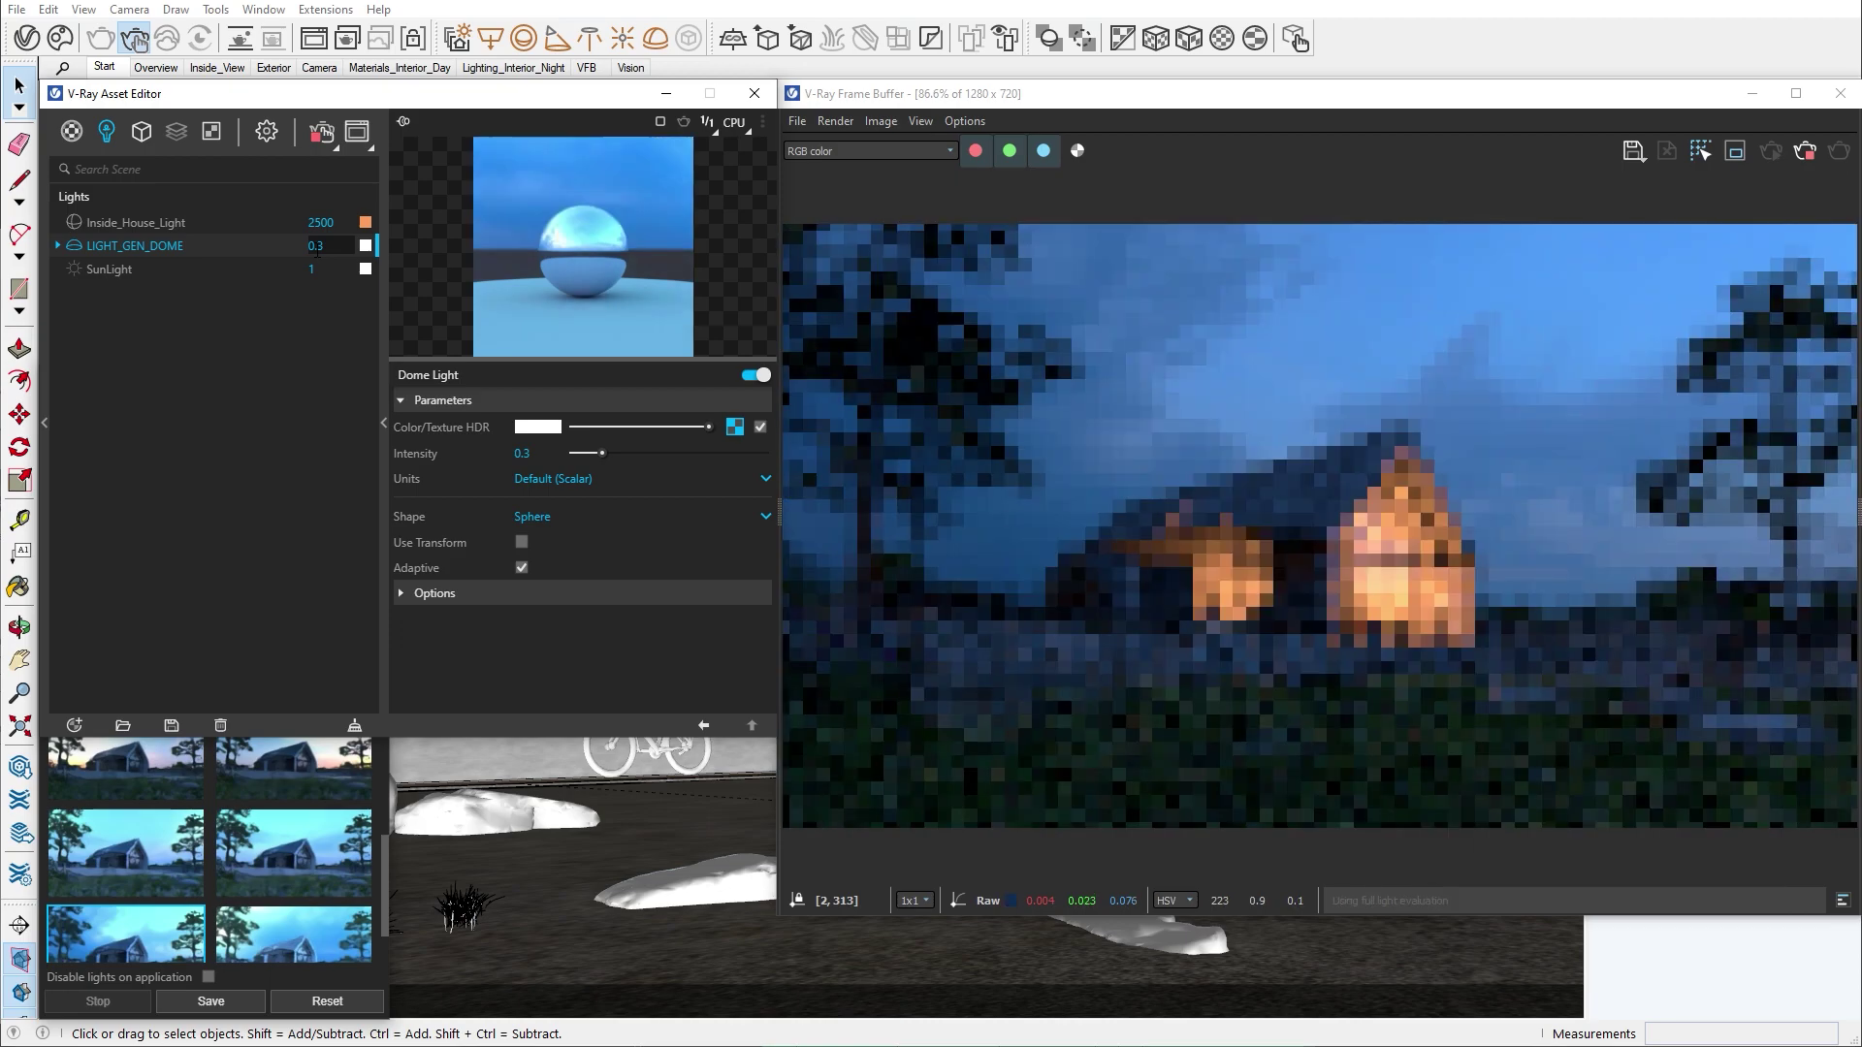